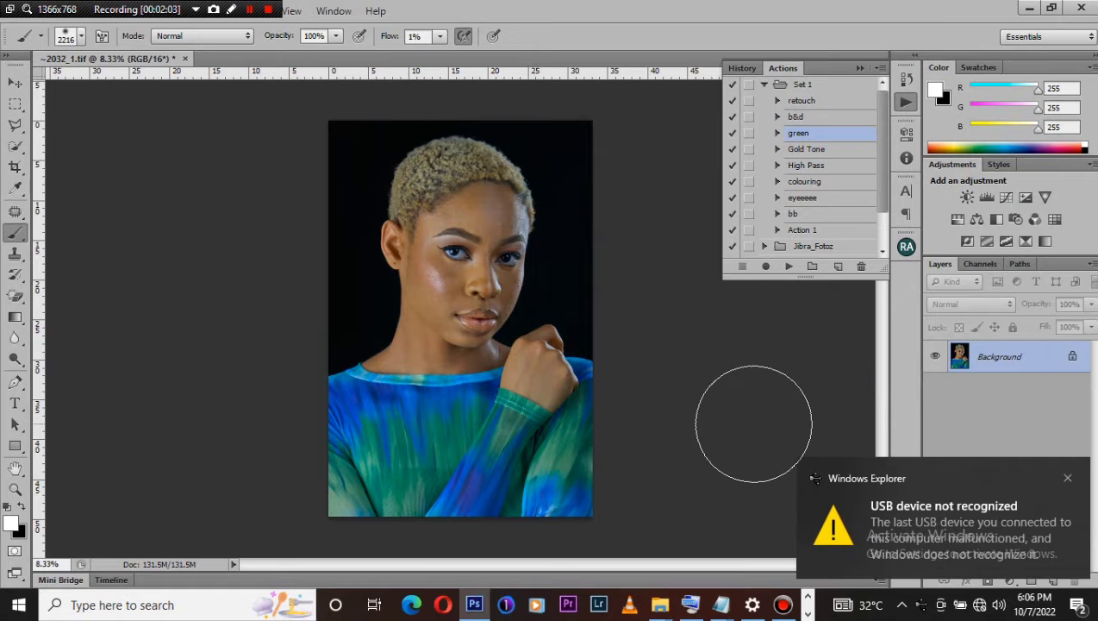
# Examine the skin on the face, neck and forehead up close for blemishes.
pyautogui.hotkey('ctrl', '+')
pyautogui.hotkey('ctrl', '+')
pyautogui.hotkey('ctrl', '+')
pyautogui.hotkey('ctrl', '+')
pyautogui.hotkey('ctrl', '+')
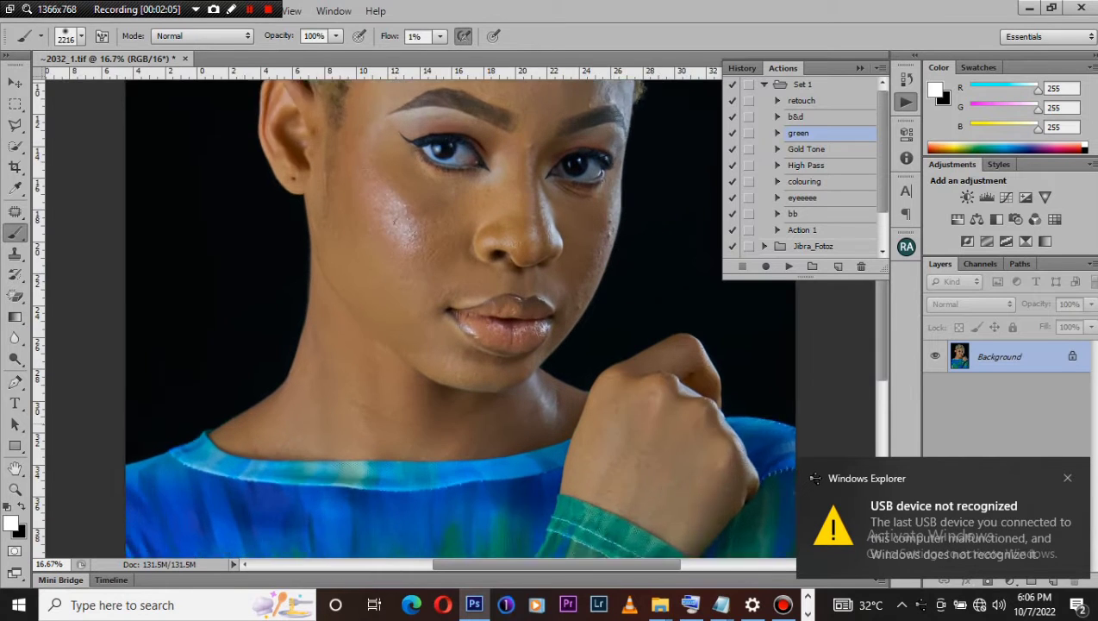
pyautogui.hotkey('ctrl', '+')
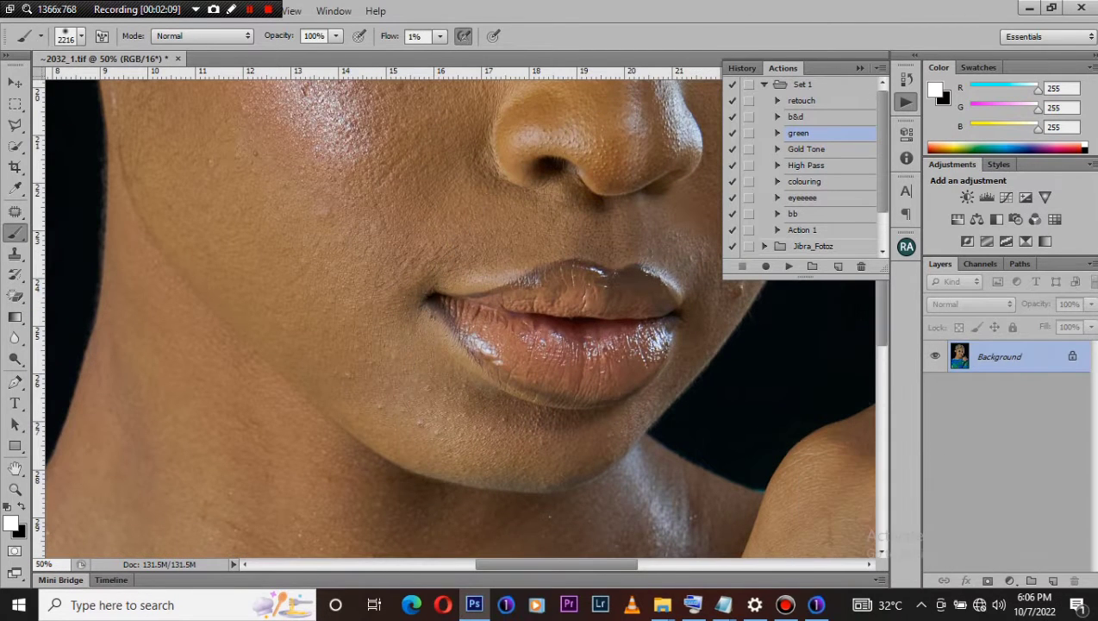
pyautogui.moveTo(882, 325); pyautogui.dragTo(882, 293)
pyautogui.scroll(5, 461, 319)
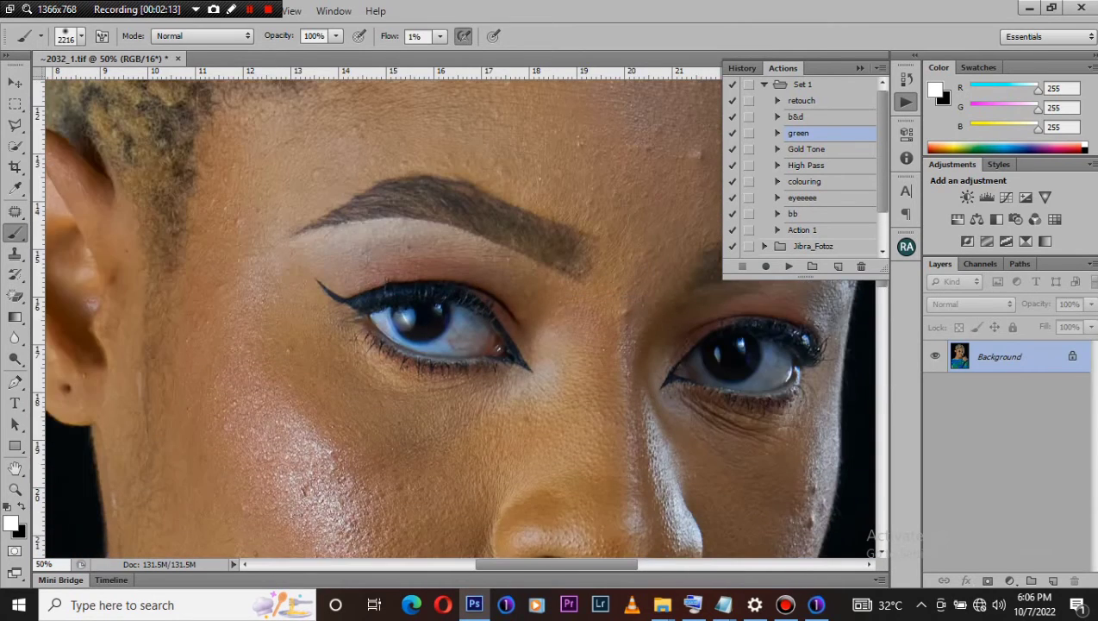
pyautogui.scroll(-8, 459, 318)
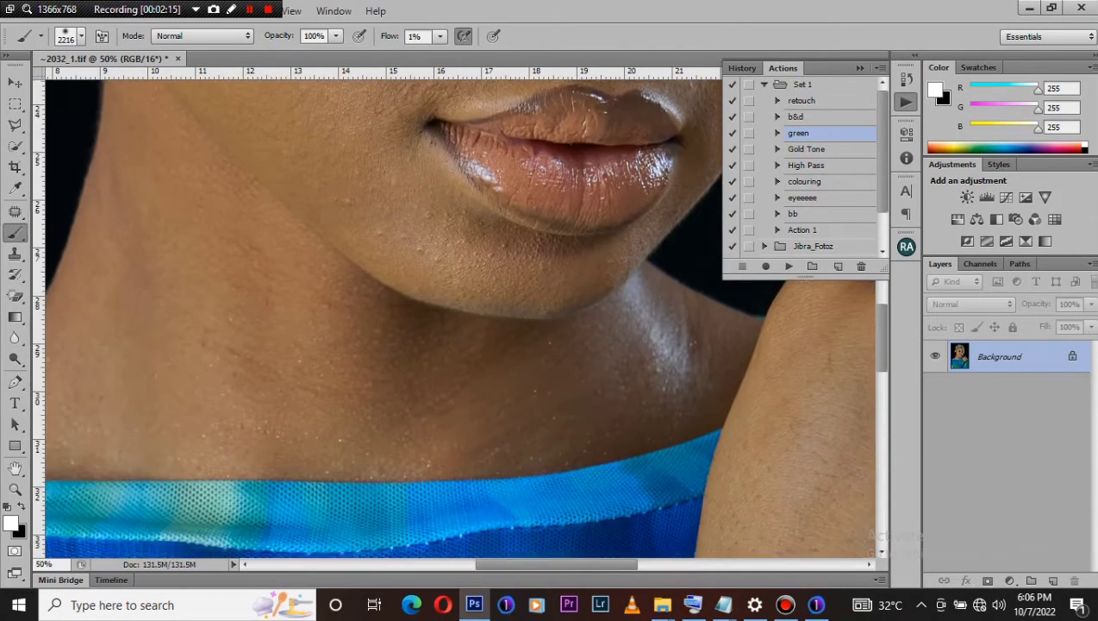
pyautogui.scroll(10, 462, 319)
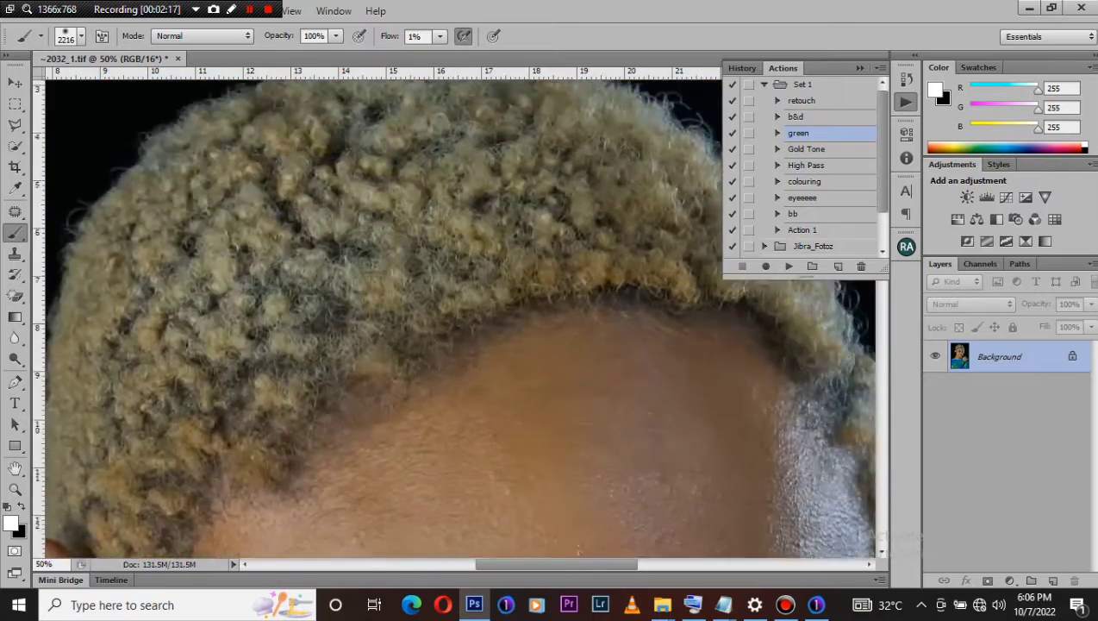
pyautogui.scroll(-10, 462, 319)
pyautogui.scroll(2, 461, 319)
pyautogui.scroll(-1, 461, 319)
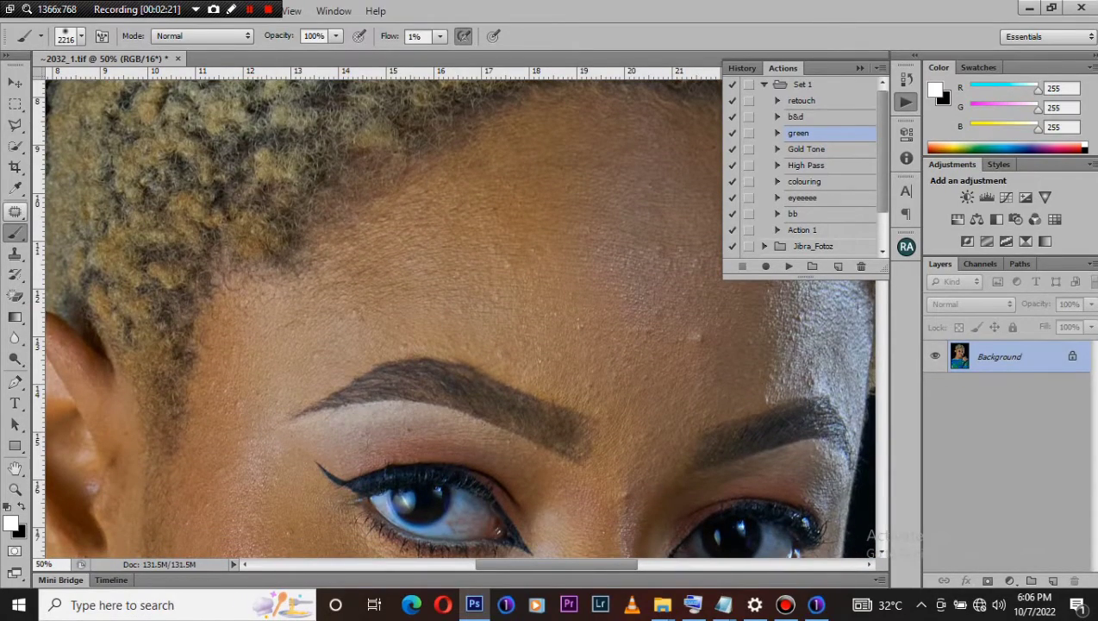
# Choose the Patch tool and duplicate the Background layer for non-destructive blemish removal.
pyautogui.click(15, 212)
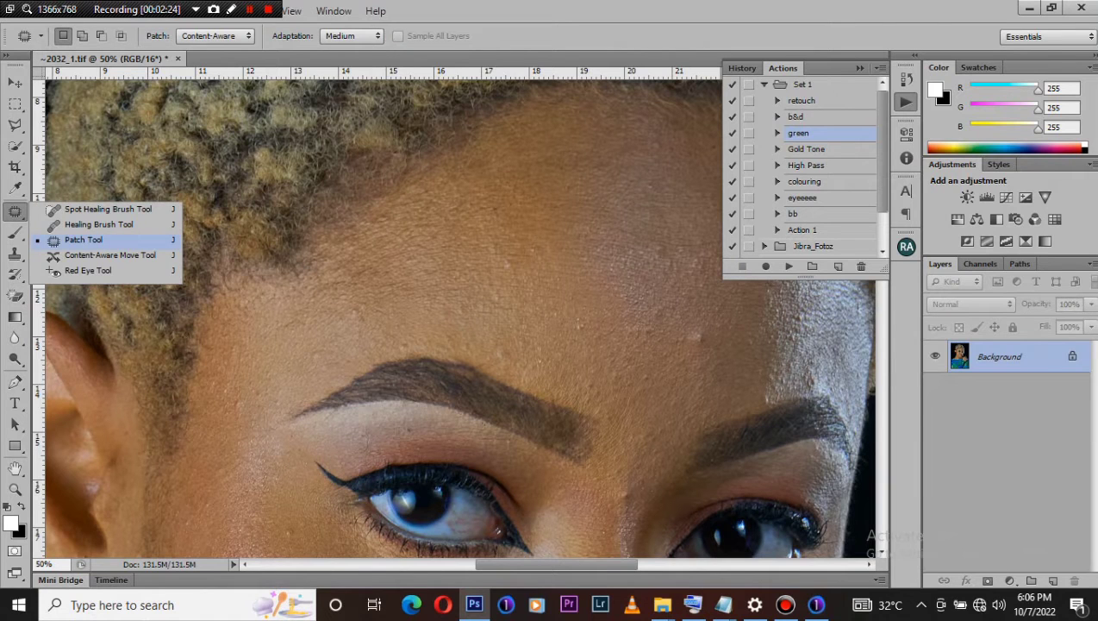
pyautogui.click(84, 240)
pyautogui.hotkey('ctrl', 'j')
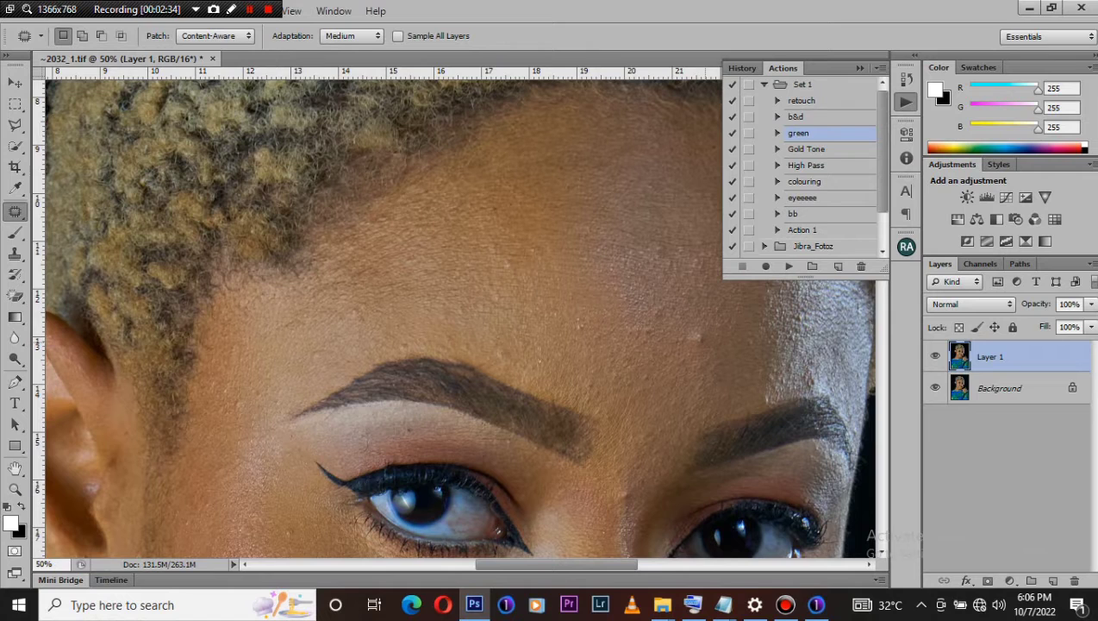
# Patch the small blemish on the forehead above the brows and clear the selection.
pyautogui.moveTo(698, 331); pyautogui.dragTo(703, 344)
pyautogui.hotkey('ctrl', 'd')
pyautogui.click(649, 184)
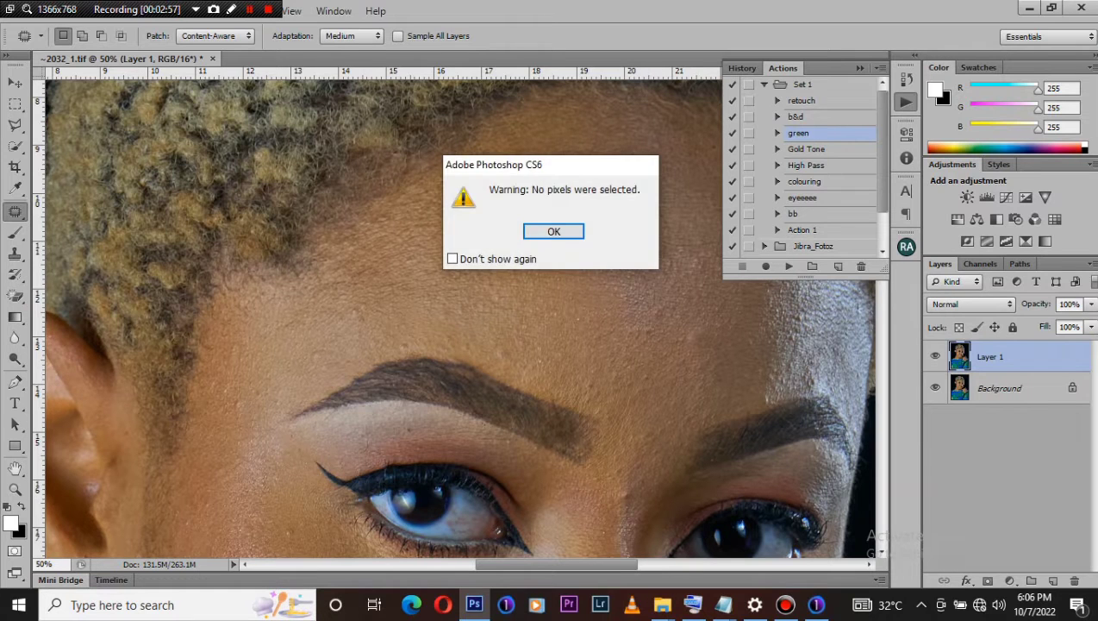
pyautogui.press('Return')
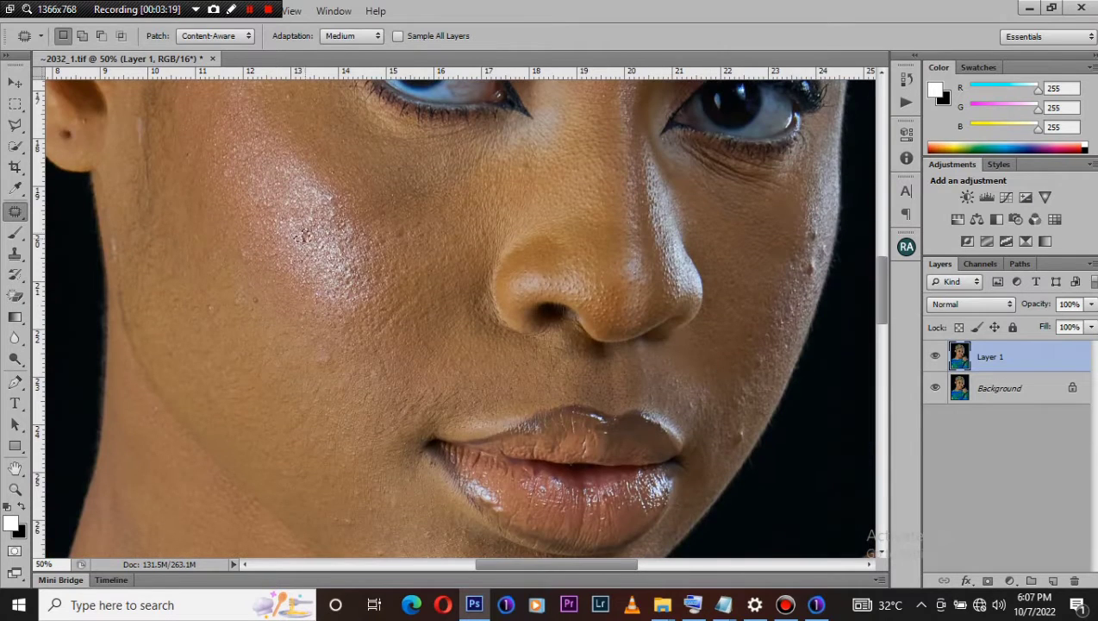
# Patch the blemishes on both cheeks with nearby clean skin, deselecting after each one.
pyautogui.moveTo(255, 294); pyautogui.dragTo(241, 301)
pyautogui.hotkey('ctrl', 'd')
pyautogui.moveTo(810, 259); pyautogui.dragTo(798, 272)
pyautogui.hotkey('ctrl', 'd')
pyautogui.moveTo(813, 227); pyautogui.dragTo(802, 238)
pyautogui.hotkey('ctrl', 'd')
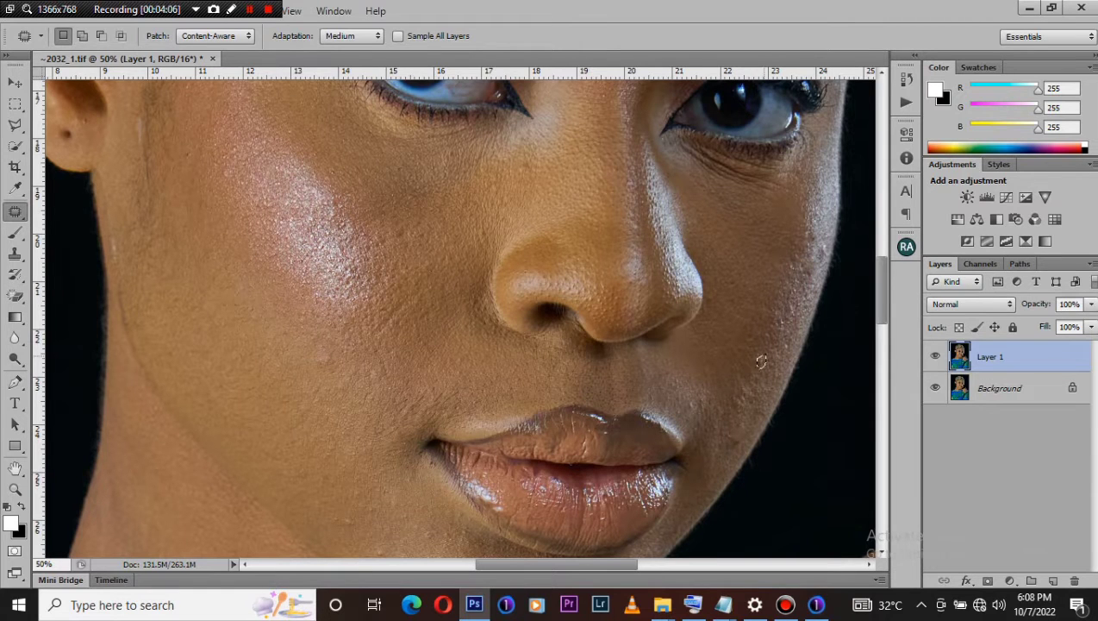
# Patch the remaining small blemish on the lower cheek and deselect it.
pyautogui.hotkey('ctrl', '-')
pyautogui.hotkey('ctrl', '-')
pyautogui.hotkey('ctrl', '-')
pyautogui.moveTo(416, 342); pyautogui.dragTo(412, 349)
pyautogui.hotkey('ctrl', 'd')
pyautogui.scroll(1, 461, 318)
pyautogui.hotkey('ctrl', '+')
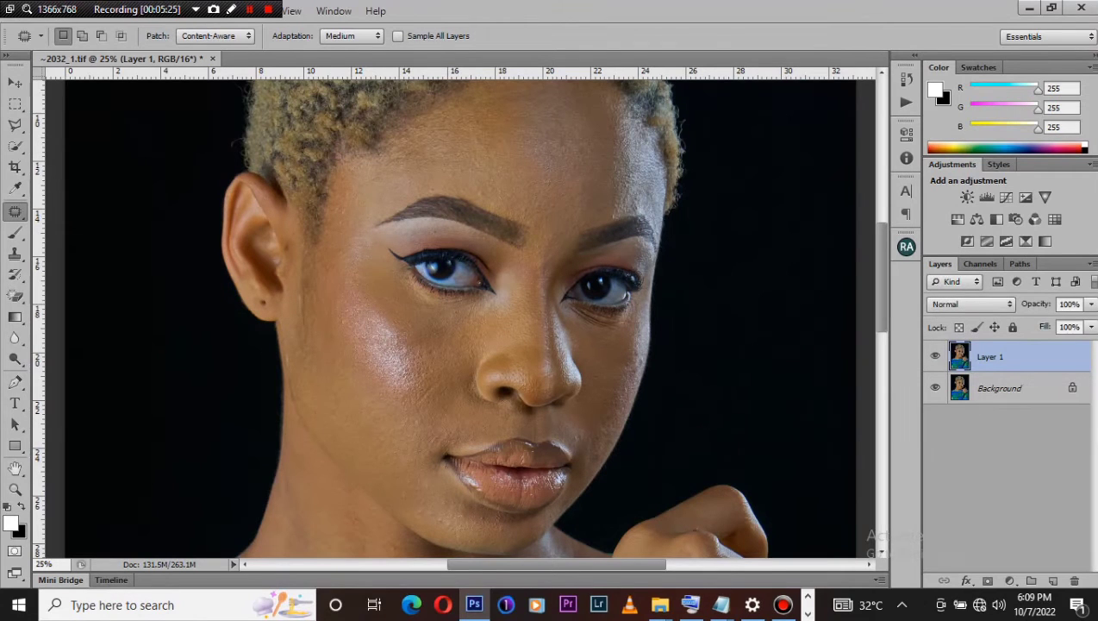
# Run the Beauty Retouch 16-bit frequency separation with a Gaussian Blur radius of 8 pixels.
pyautogui.click(906, 247)
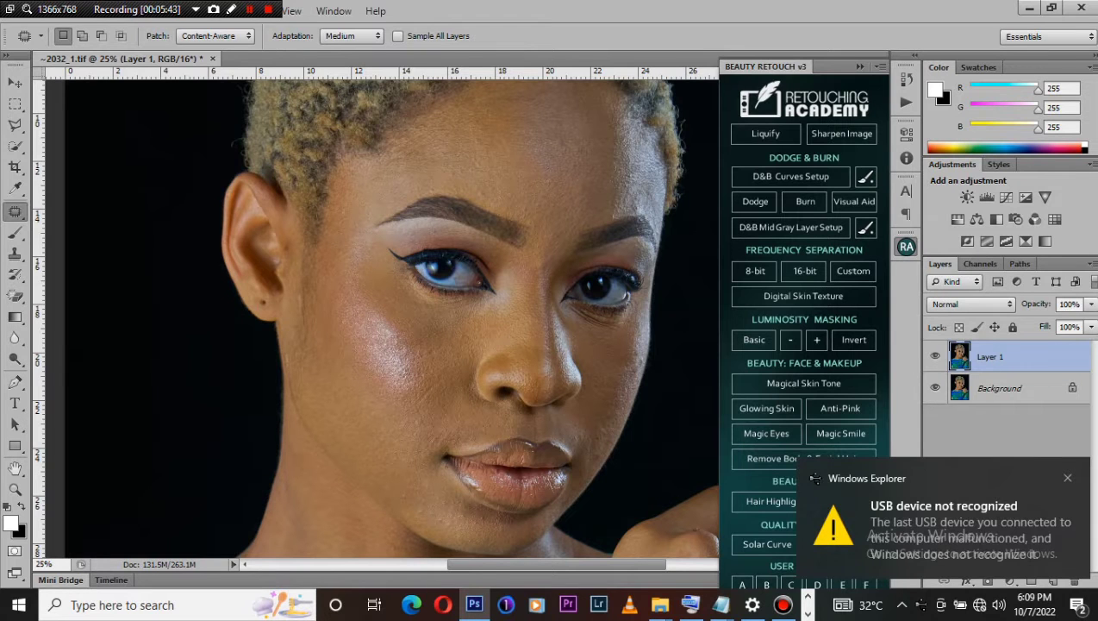
pyautogui.click(804, 270)
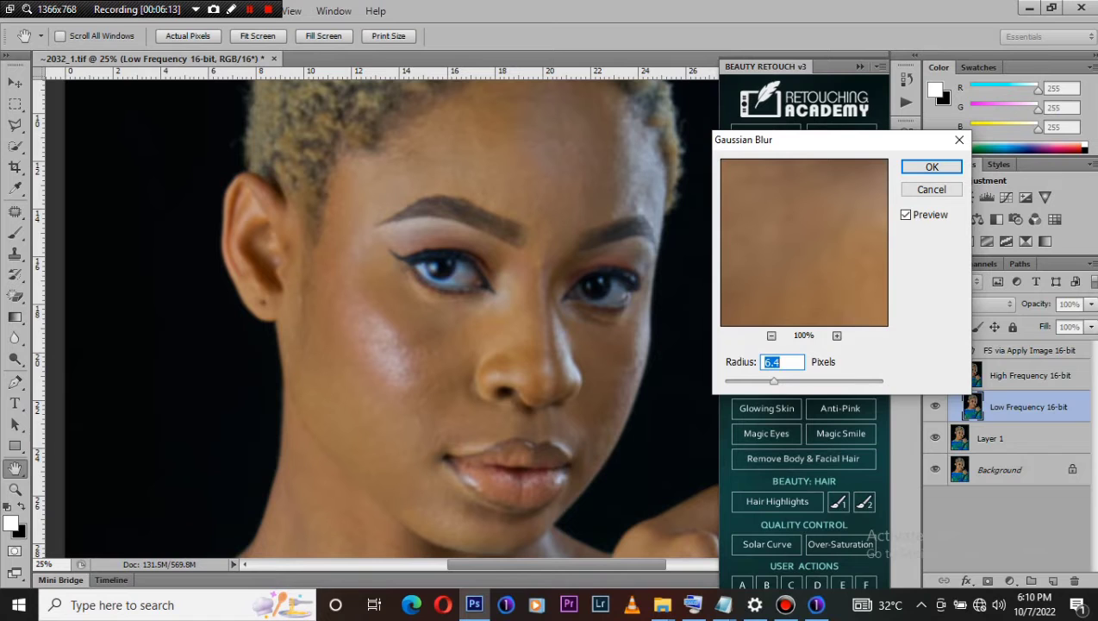
pyautogui.write('8')
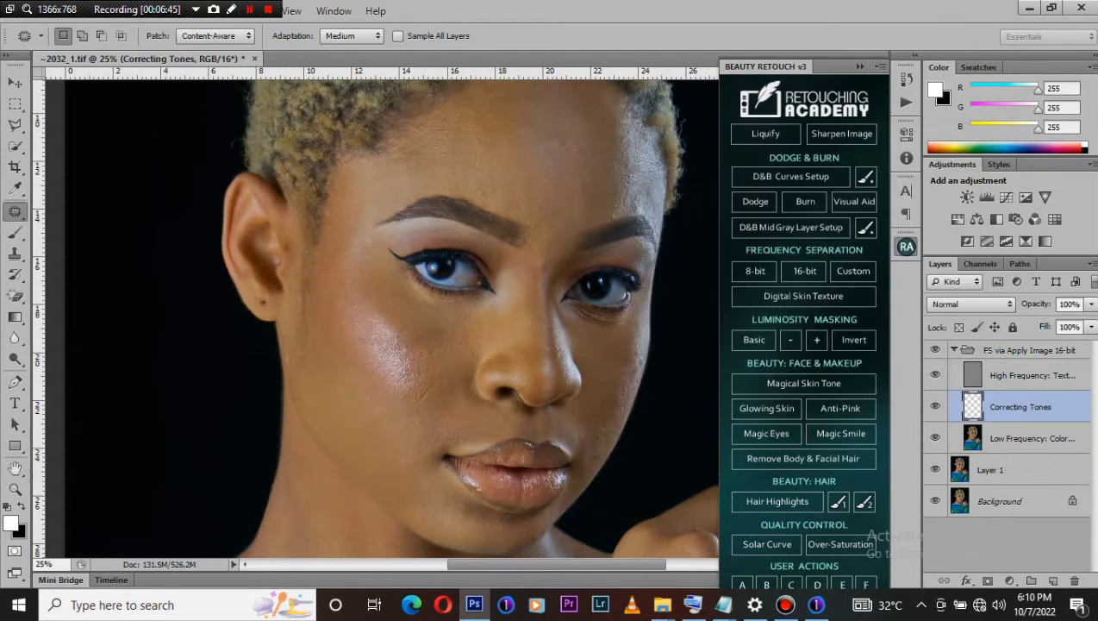
# Hide the High Frequency texture layer in the frequency separation group.
pyautogui.click(936, 375)
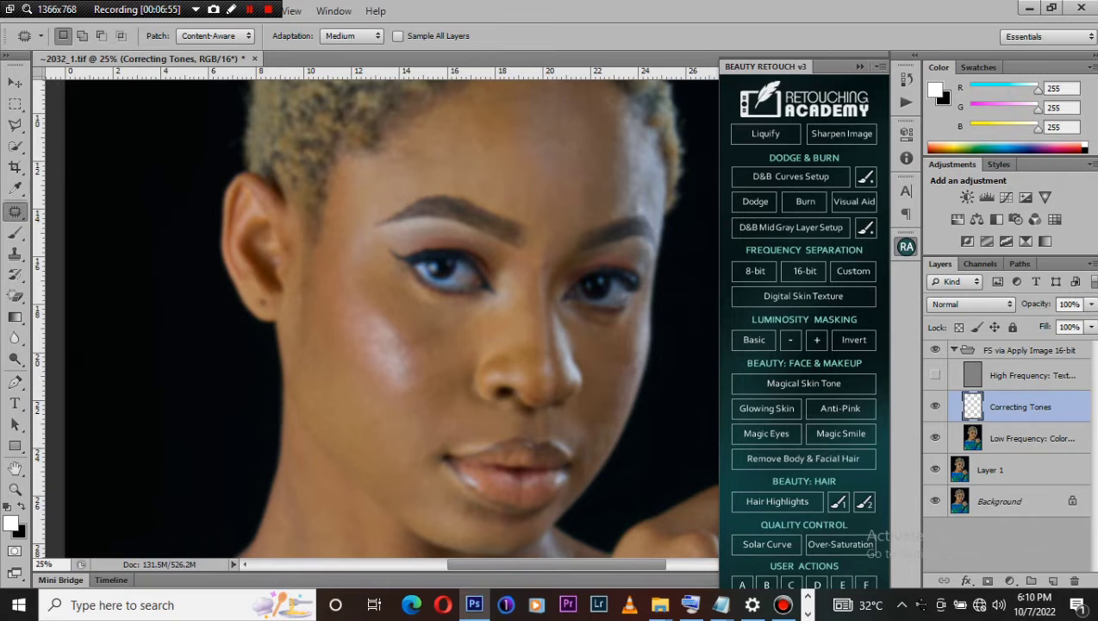
pyautogui.click(935, 375)
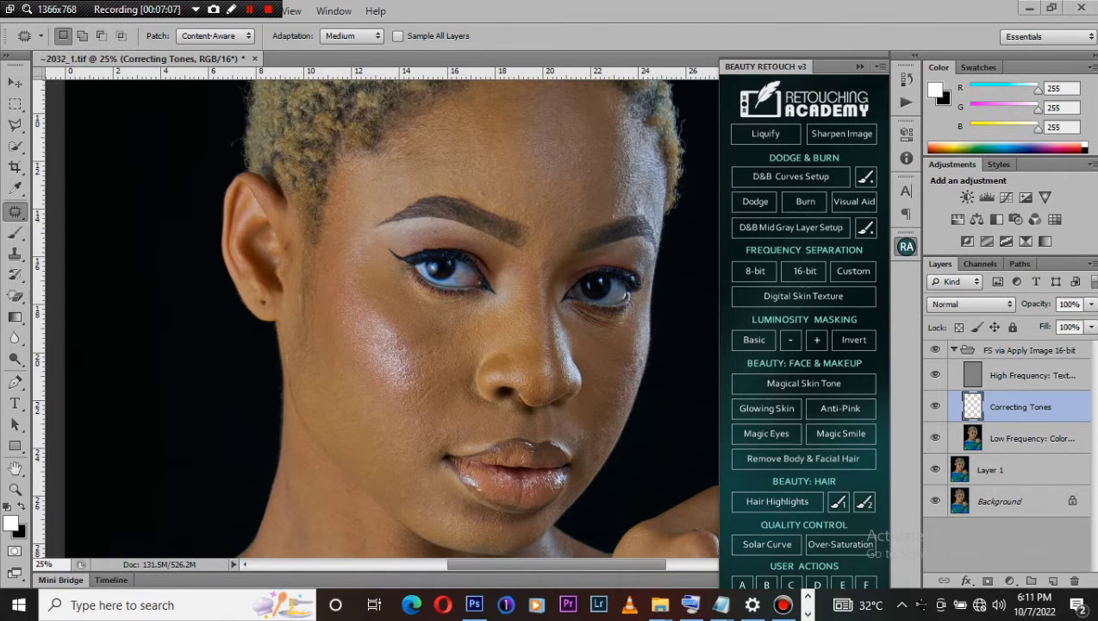
pyautogui.click(935, 375)
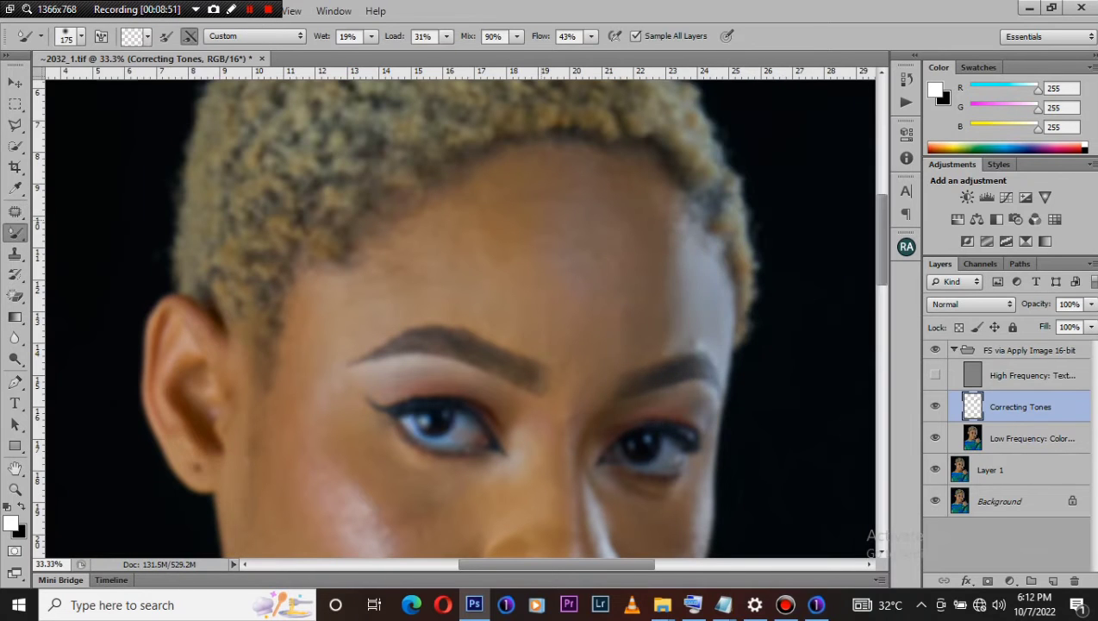
# Set the Mixer Brush size to 401 px and blend the forehead tones on the Correcting Tones layer.
pyautogui.rightClick(550, 223)
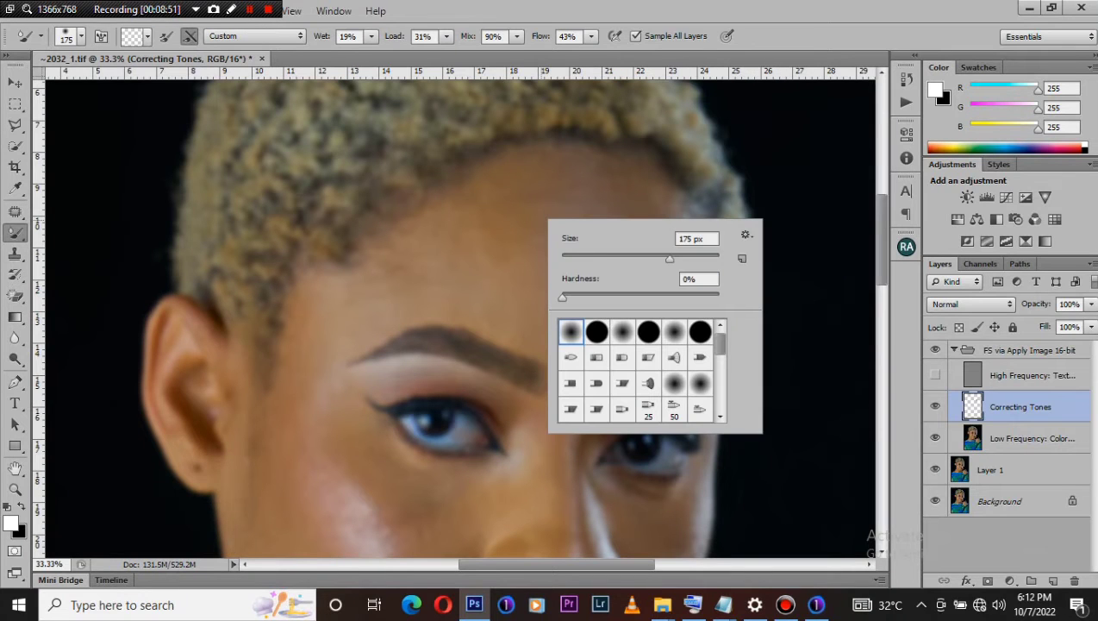
pyautogui.write('401')
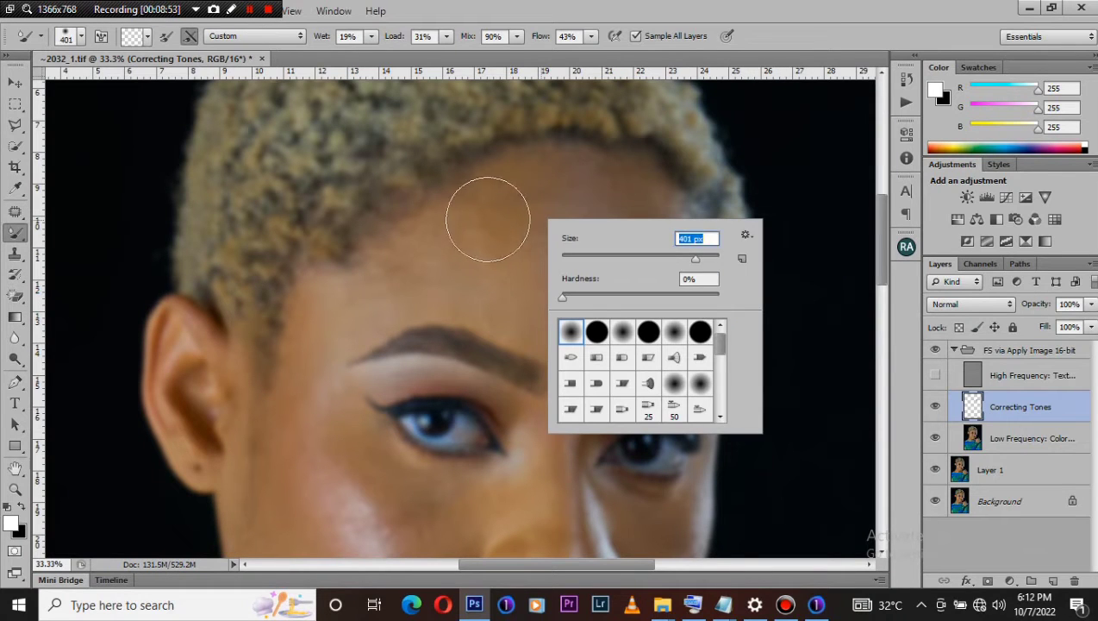
pyautogui.press('Return')
pyautogui.moveTo(526, 226)
pyautogui.mouseDown()
pyautogui.moveTo(575, 205)
pyautogui.moveTo(623, 223)
pyautogui.moveTo(503, 221)
pyautogui.moveTo(495, 238)
pyautogui.moveTo(511, 265)
pyautogui.moveTo(562, 252)
pyautogui.moveTo(572, 287)
pyautogui.moveTo(599, 291)
pyautogui.moveTo(604, 276)
pyautogui.moveTo(599, 259)
pyautogui.moveTo(532, 277)
pyautogui.moveTo(620, 280)
pyautogui.moveTo(620, 253)
pyautogui.moveTo(596, 201)
pyautogui.moveTo(532, 240)
pyautogui.moveTo(434, 255)
pyautogui.moveTo(405, 275)
pyautogui.moveTo(398, 296)
pyautogui.moveTo(417, 240)
pyautogui.moveTo(388, 290)
pyautogui.moveTo(471, 238)
pyautogui.moveTo(422, 263)
pyautogui.moveTo(462, 259)
pyautogui.moveTo(500, 277)
pyautogui.moveTo(493, 287)
pyautogui.moveTo(522, 311)
pyautogui.moveTo(581, 330)
pyautogui.moveTo(510, 265)
pyautogui.moveTo(523, 245)
pyautogui.moveTo(579, 216)
pyautogui.moveTo(629, 238)
pyautogui.moveTo(615, 319)
pyautogui.moveTo(593, 330)
pyautogui.moveTo(601, 319)
pyautogui.moveTo(470, 277)
pyautogui.moveTo(486, 227)
pyautogui.moveTo(534, 196)
pyautogui.mouseUp()
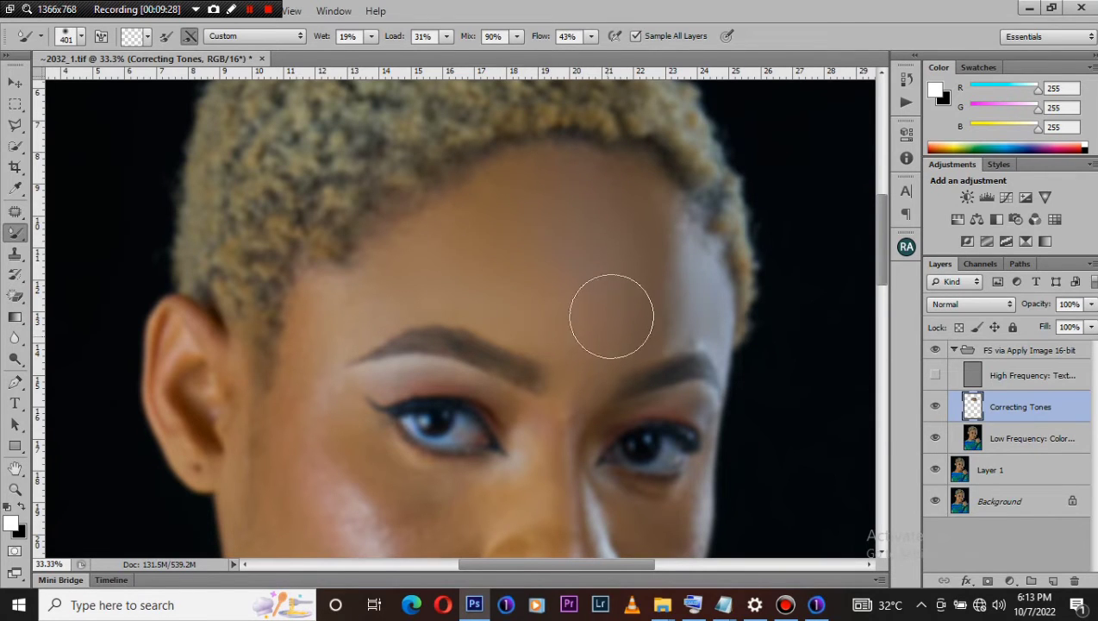
# Refine the forehead tones with a 200 px Mixer Brush and check the result with the High Frequency texture shown.
pyautogui.press('[')
pyautogui.press('[')
pyautogui.press('[')
pyautogui.press('[')
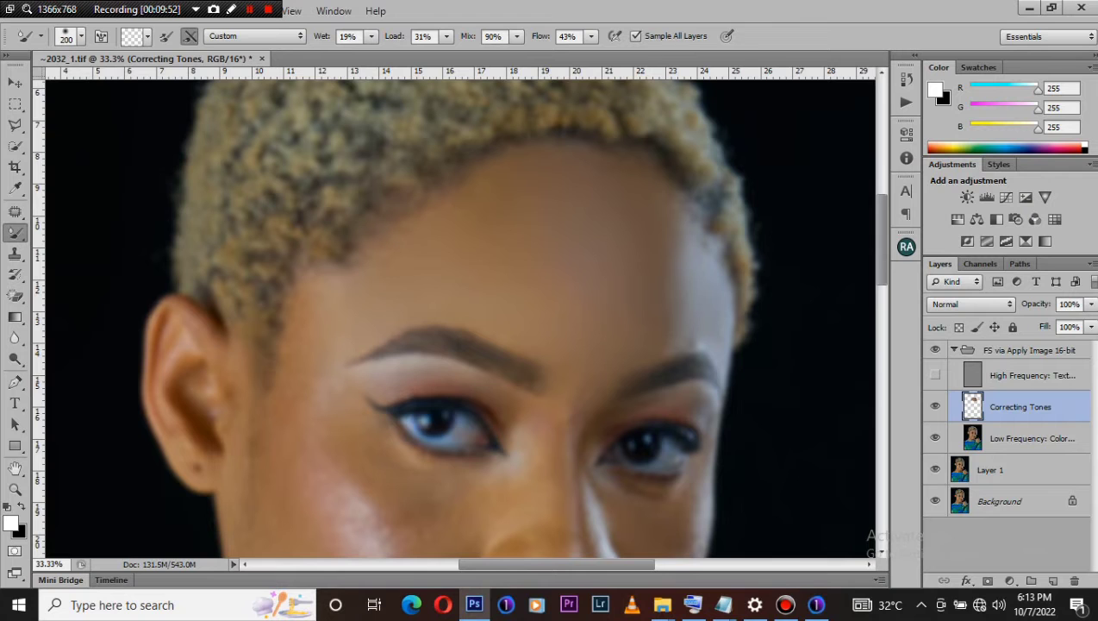
pyautogui.click(935, 375)
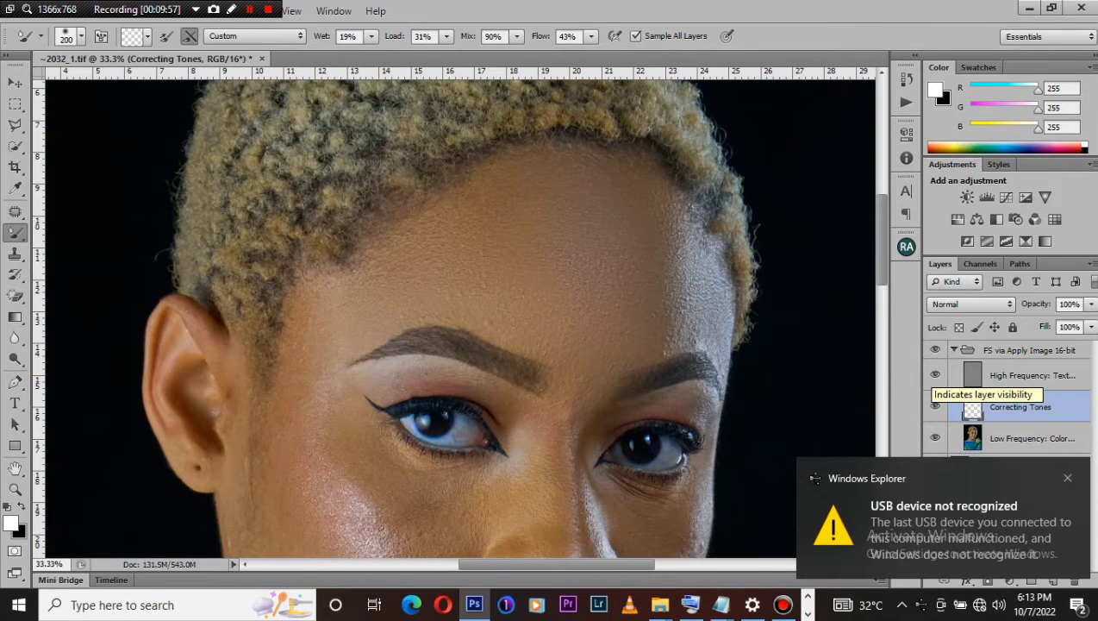
pyautogui.click(935, 375)
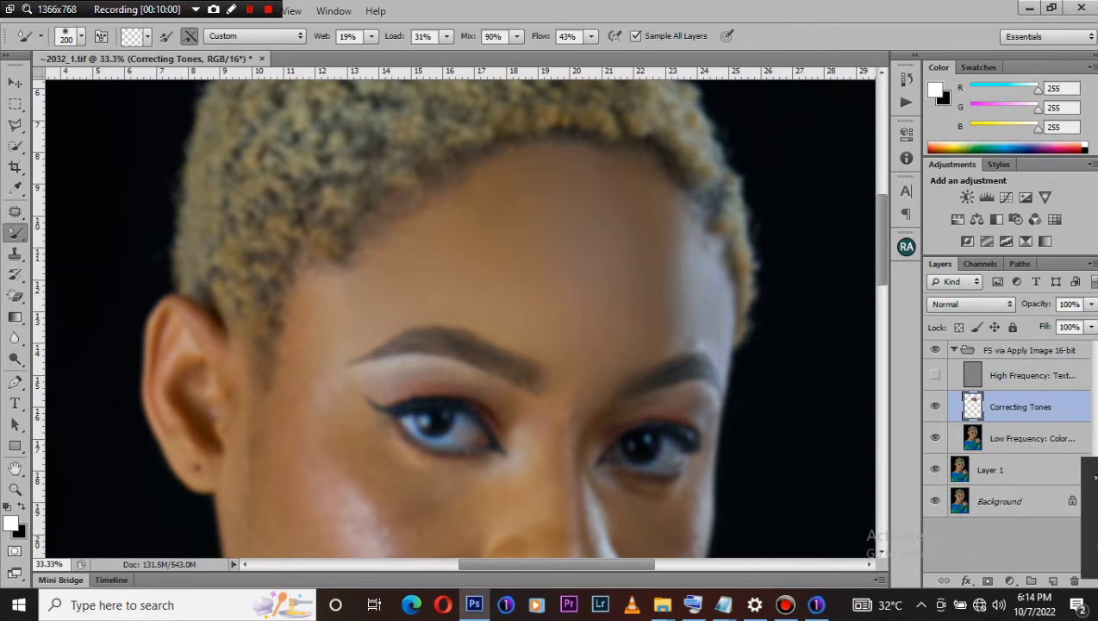
# Set the Mixer Brush to 288 px, reduce it to 250 px, and blend the shadow beside the forehead highlight.
pyautogui.rightClick(655, 218)
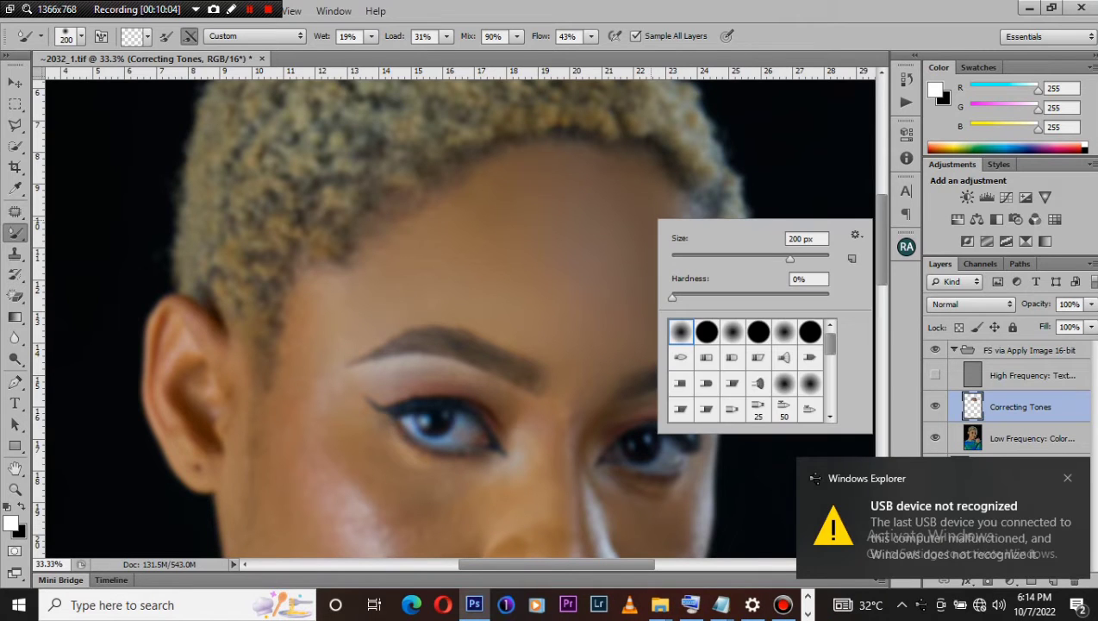
pyautogui.click(797, 258)
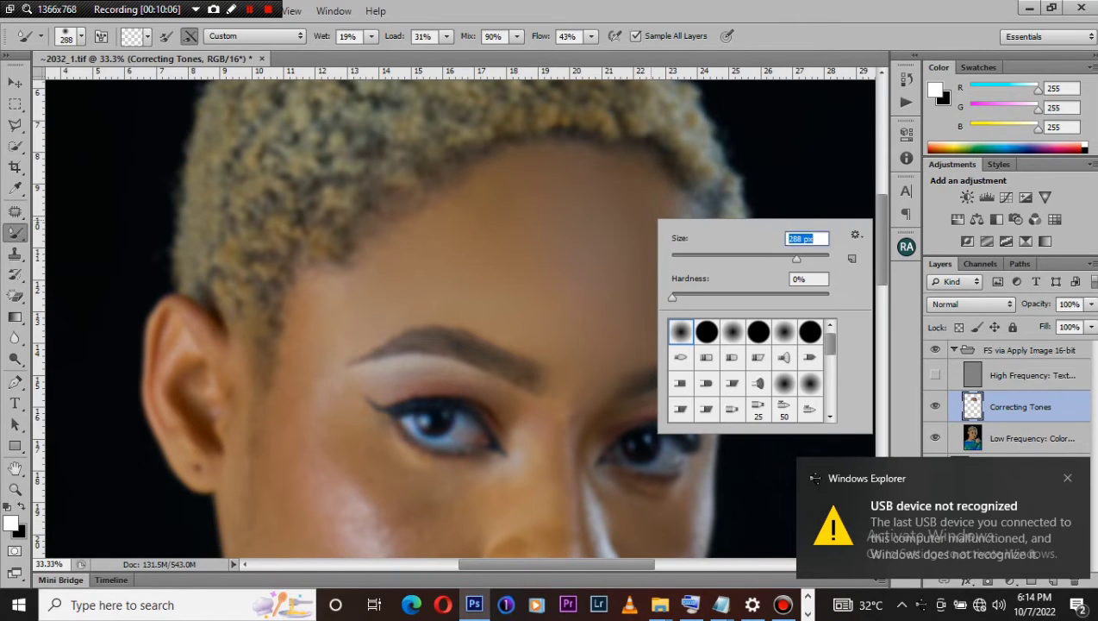
pyautogui.click(624, 255)
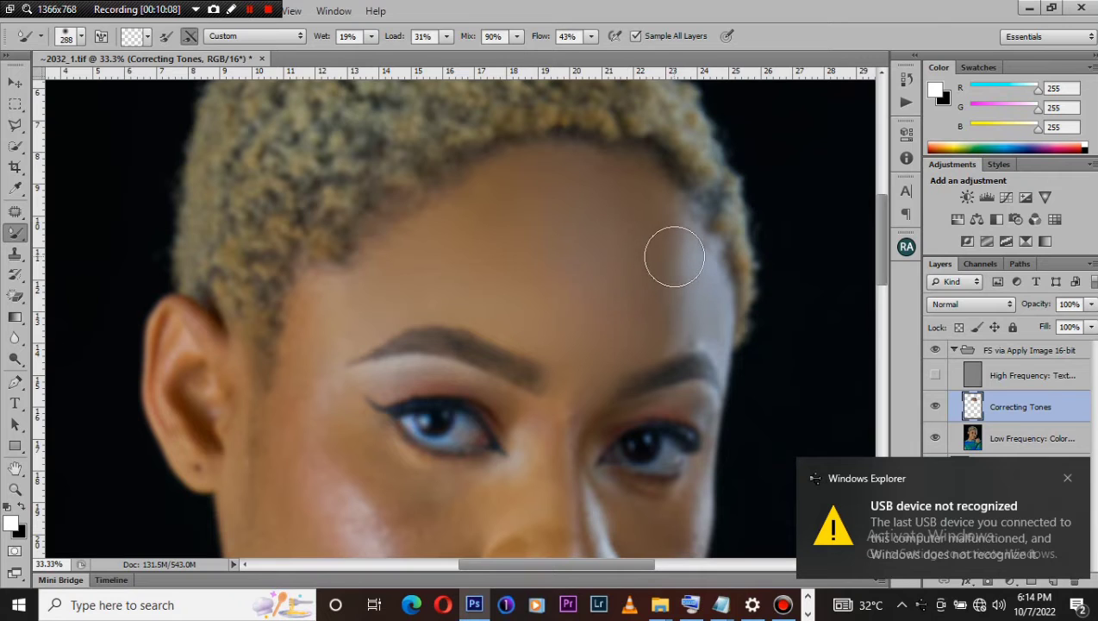
pyautogui.press('[')
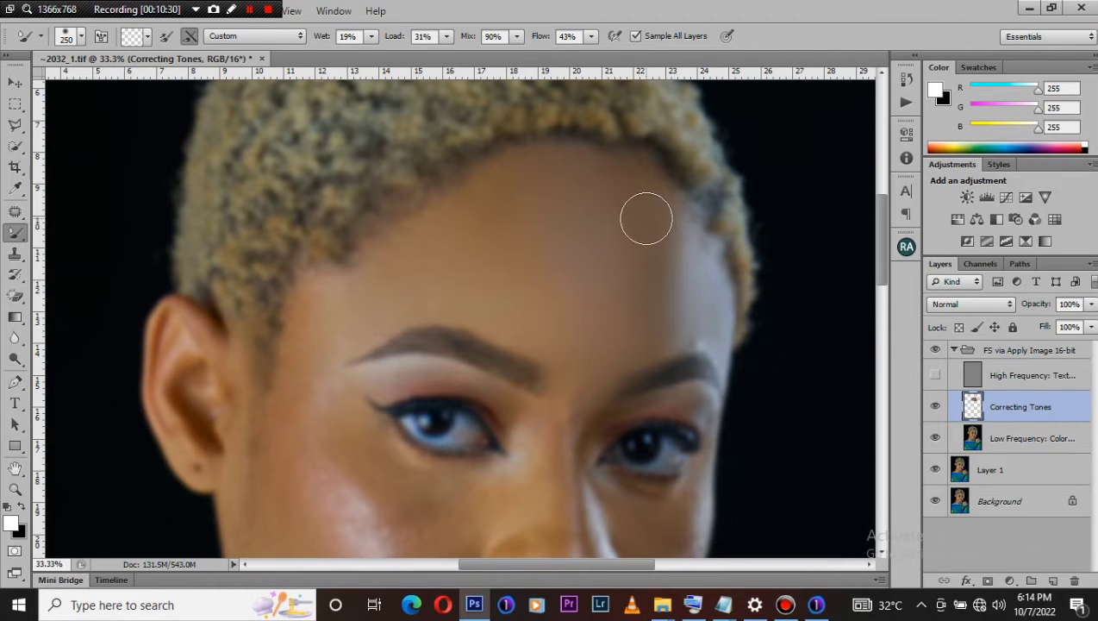
# Enlarge the Mixer Brush to 453 px and smooth the tones across the whole forehead.
pyautogui.rightClick(565, 253)
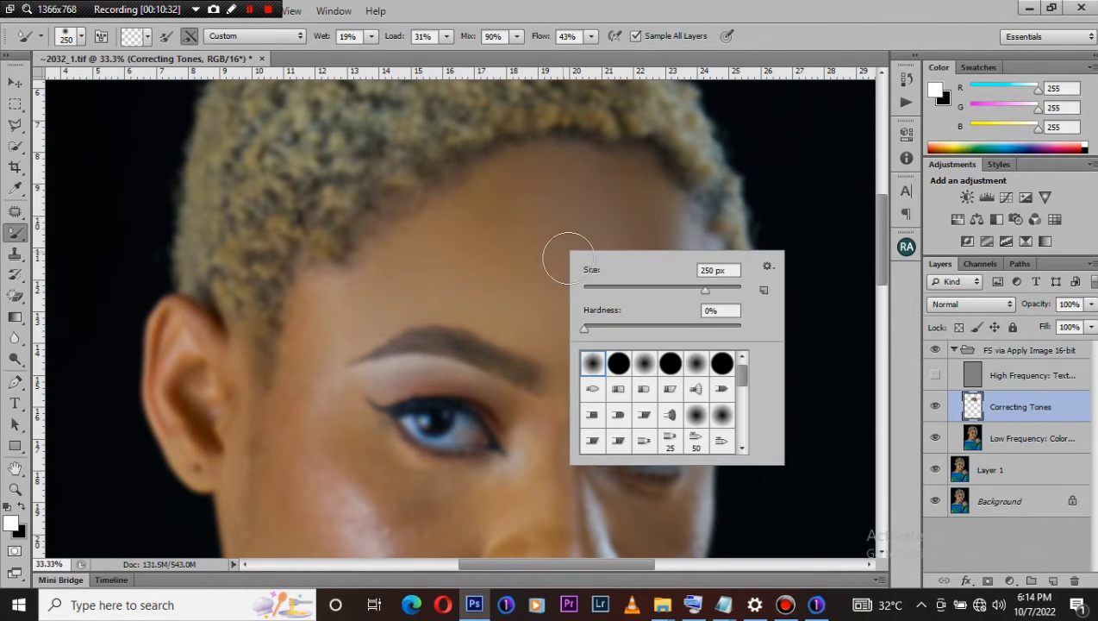
pyautogui.moveTo(706, 291); pyautogui.dragTo(720, 291)
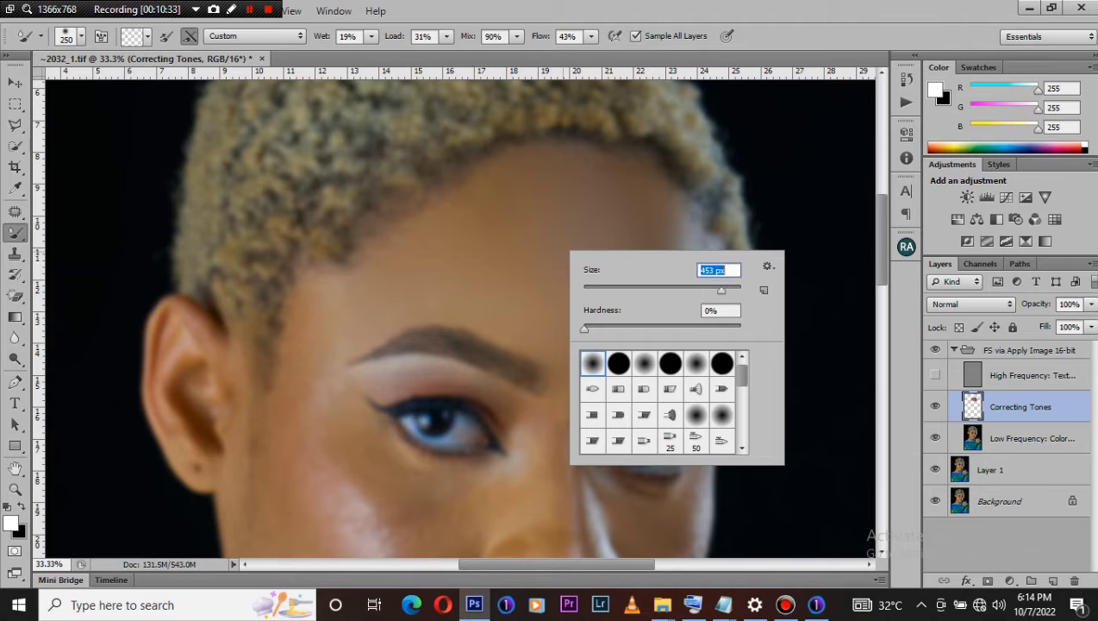
pyautogui.click(595, 225)
pyautogui.moveTo(572, 222)
pyautogui.mouseDown()
pyautogui.moveTo(510, 235)
pyautogui.moveTo(501, 217)
pyautogui.moveTo(505, 246)
pyautogui.moveTo(574, 324)
pyautogui.moveTo(607, 321)
pyautogui.moveTo(629, 261)
pyautogui.moveTo(599, 226)
pyautogui.moveTo(523, 273)
pyautogui.moveTo(527, 261)
pyautogui.moveTo(479, 262)
pyautogui.moveTo(464, 247)
pyautogui.moveTo(388, 298)
pyautogui.mouseUp()
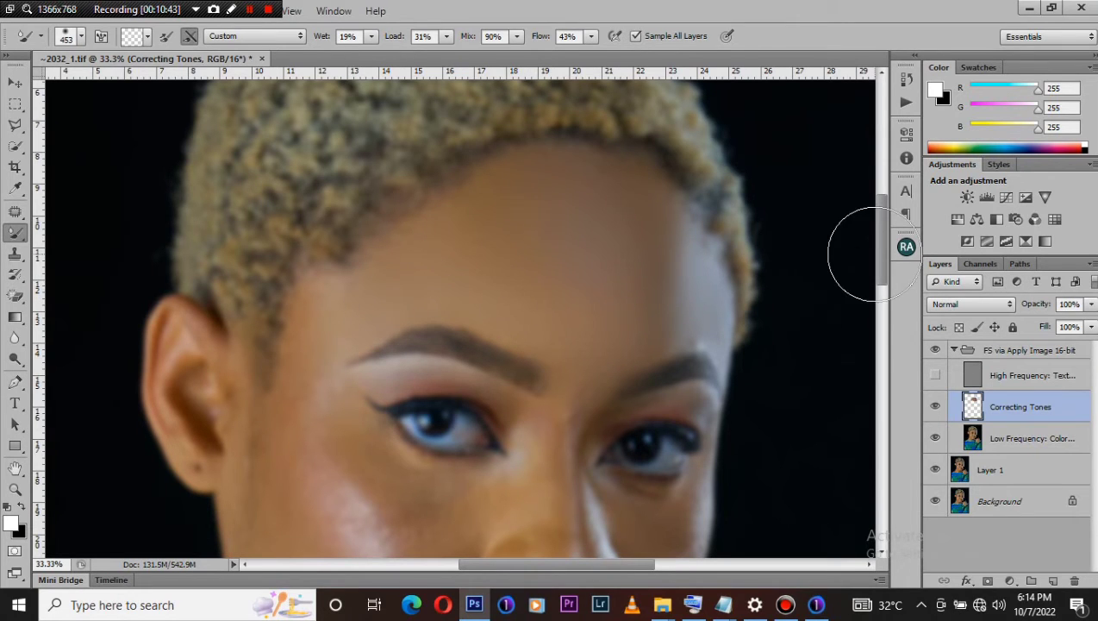
# Set the Mixer Brush size to 127 px and blend the skin tones around the eye.
pyautogui.scroll(-3, 862, 259)
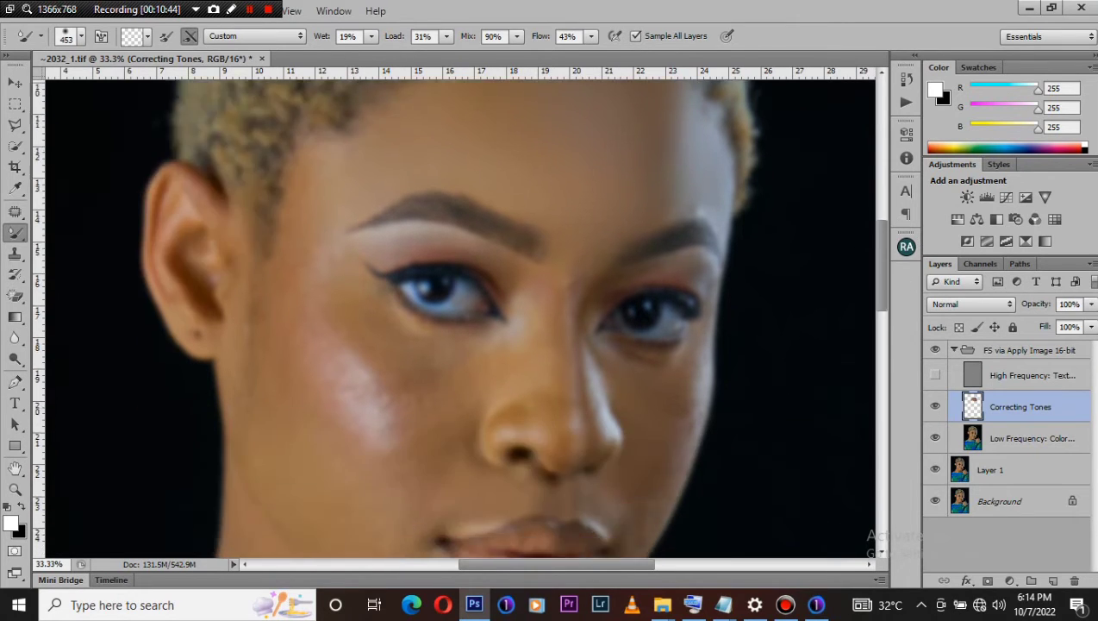
pyautogui.rightClick(431, 232)
pyautogui.moveTo(584, 270); pyautogui.dragTo(534, 270)
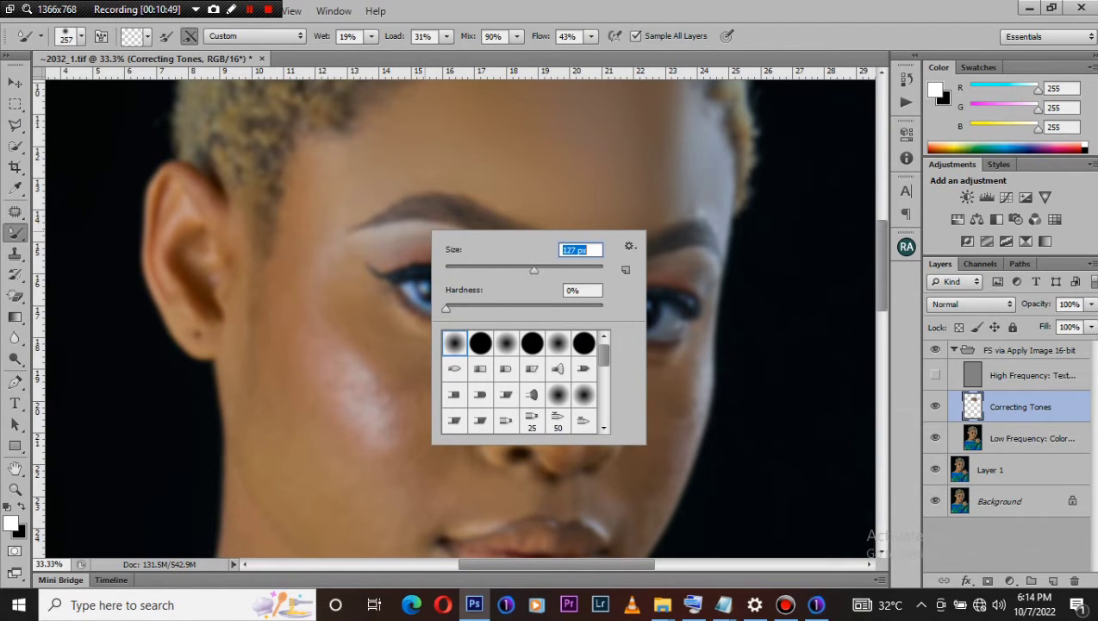
pyautogui.press('Return')
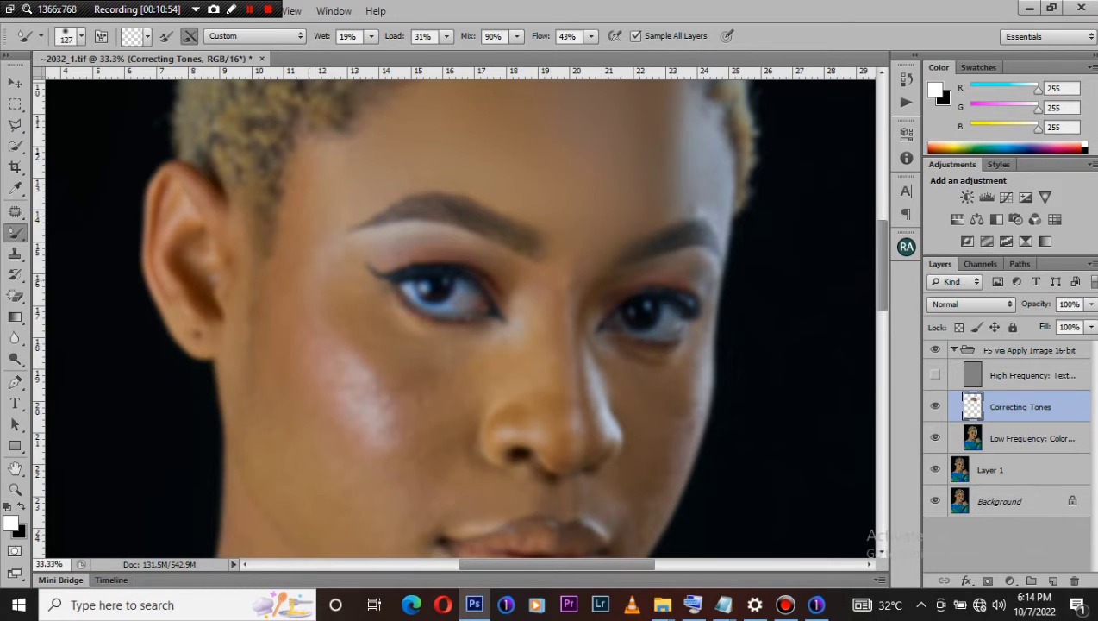
# Set the Mixer Brush size to 149 px and blend the tones around the cheek highlight.
pyautogui.rightClick(334, 355)
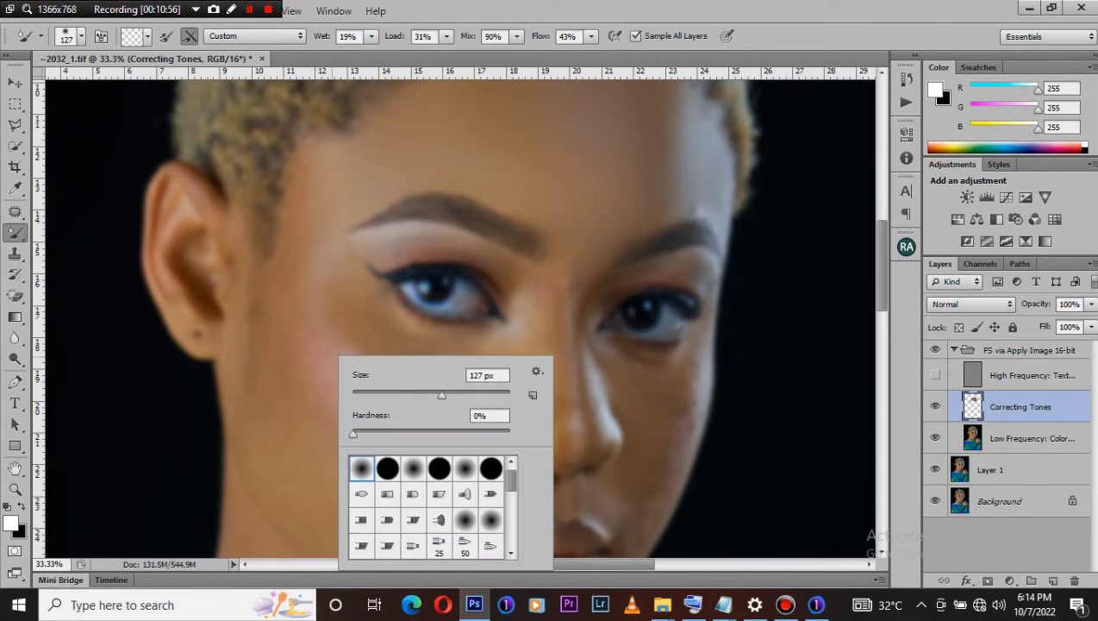
pyautogui.moveTo(442, 394); pyautogui.dragTo(451, 395)
pyautogui.press('Return')
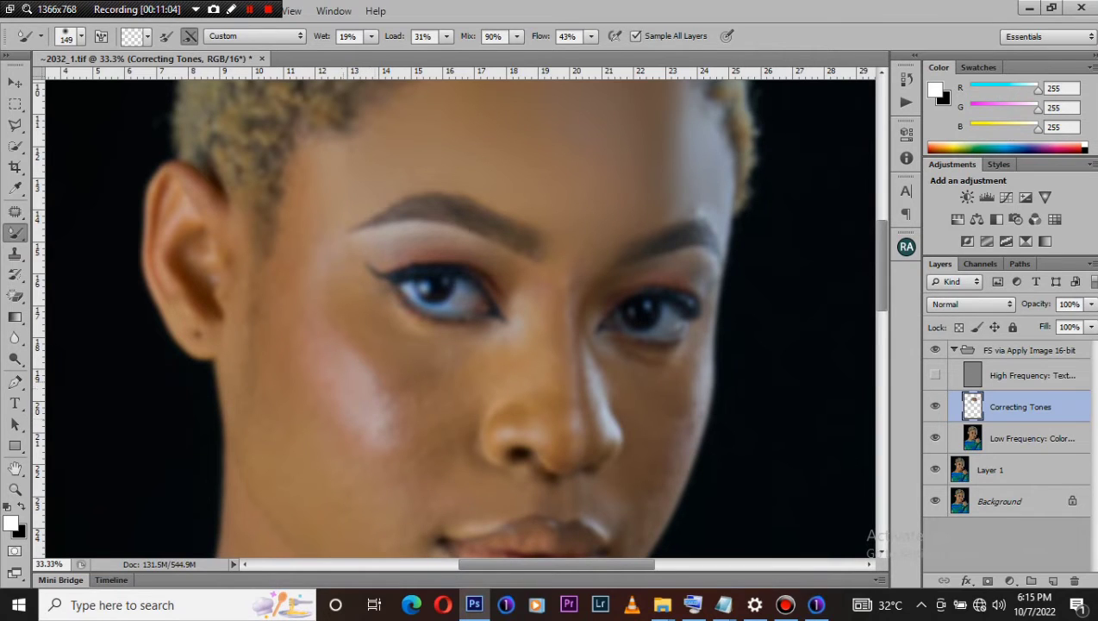
pyautogui.moveTo(373, 346); pyautogui.dragTo(359, 377)
# Enlarge the Mixer Brush to 199 px, smooth the cheek and under-eye tones, and check the result with the High Frequency texture shown.
pyautogui.rightClick(366, 374)
pyautogui.moveTo(478, 415); pyautogui.dragTo(497, 415)
pyautogui.press('Return')
pyautogui.moveTo(442, 385); pyautogui.dragTo(439, 394)
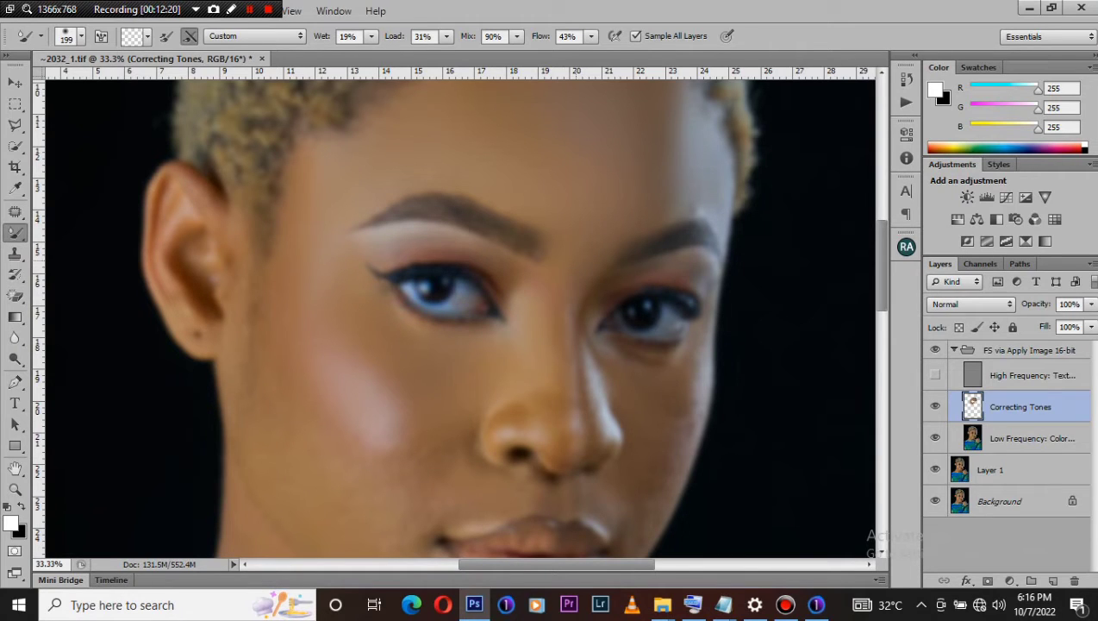
pyautogui.click(936, 374)
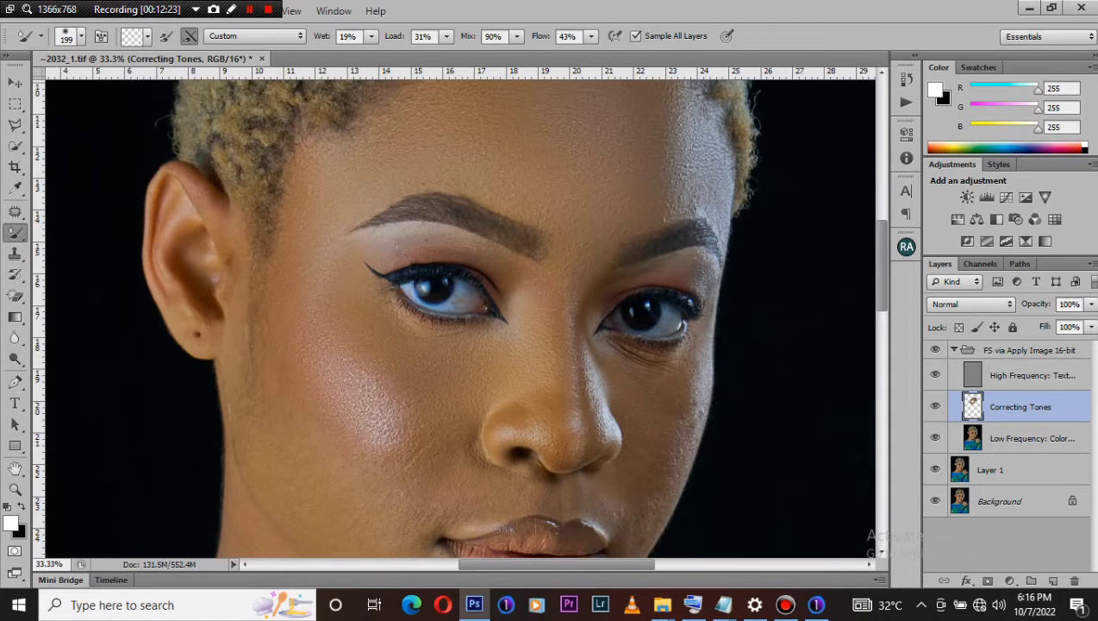
pyautogui.click(936, 374)
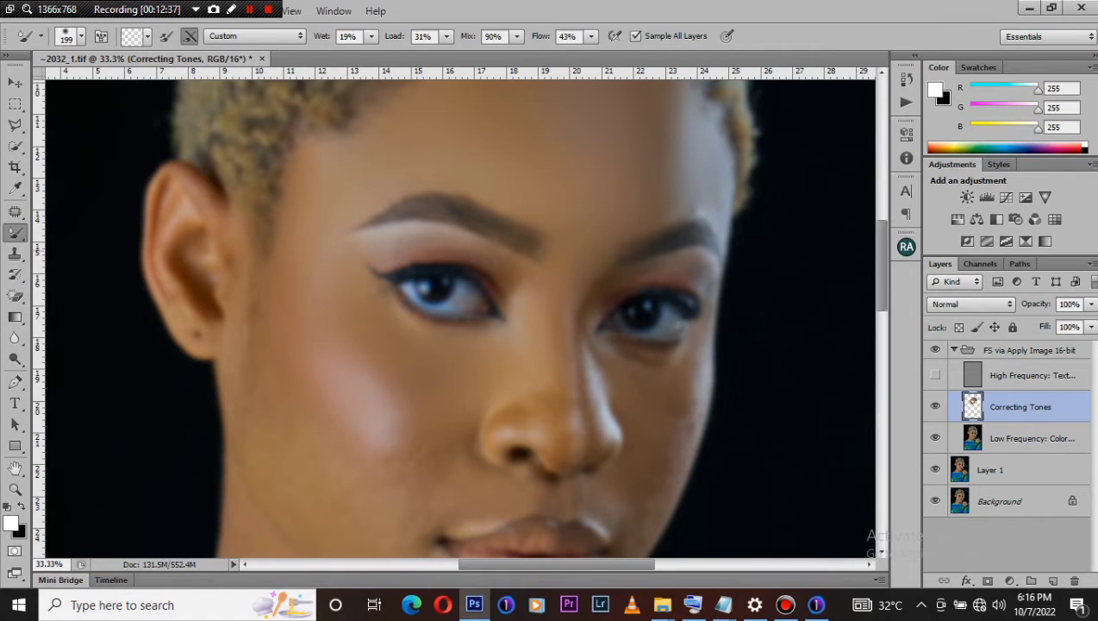
# Set the Mixer Brush size to 339 px and smooth the forehead tones above the eyebrow.
pyautogui.rightClick(397, 188)
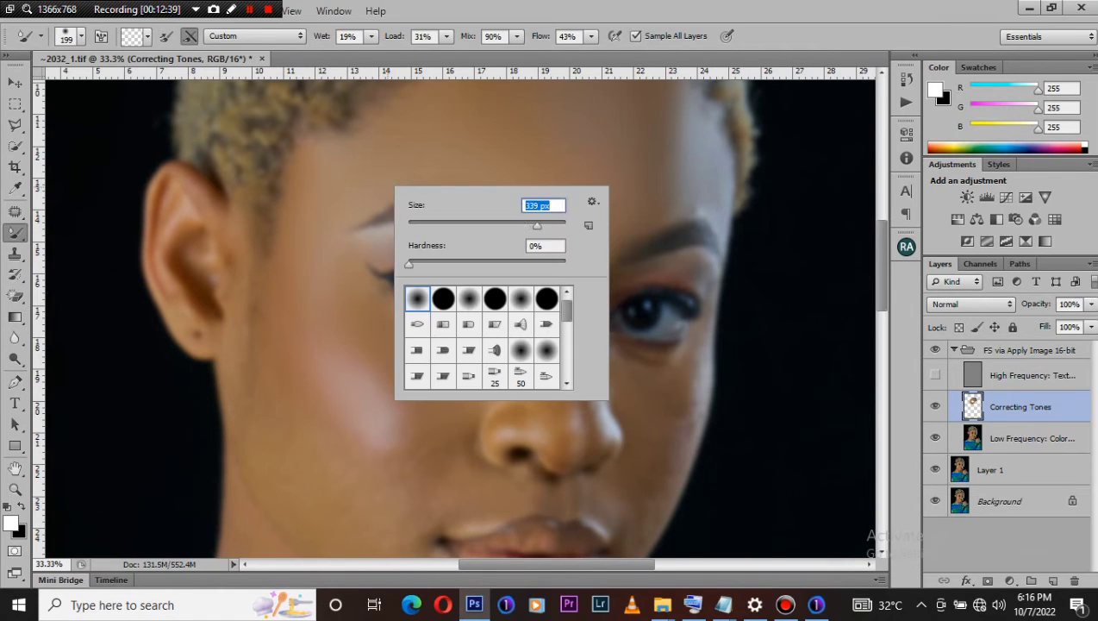
pyautogui.press('Return')
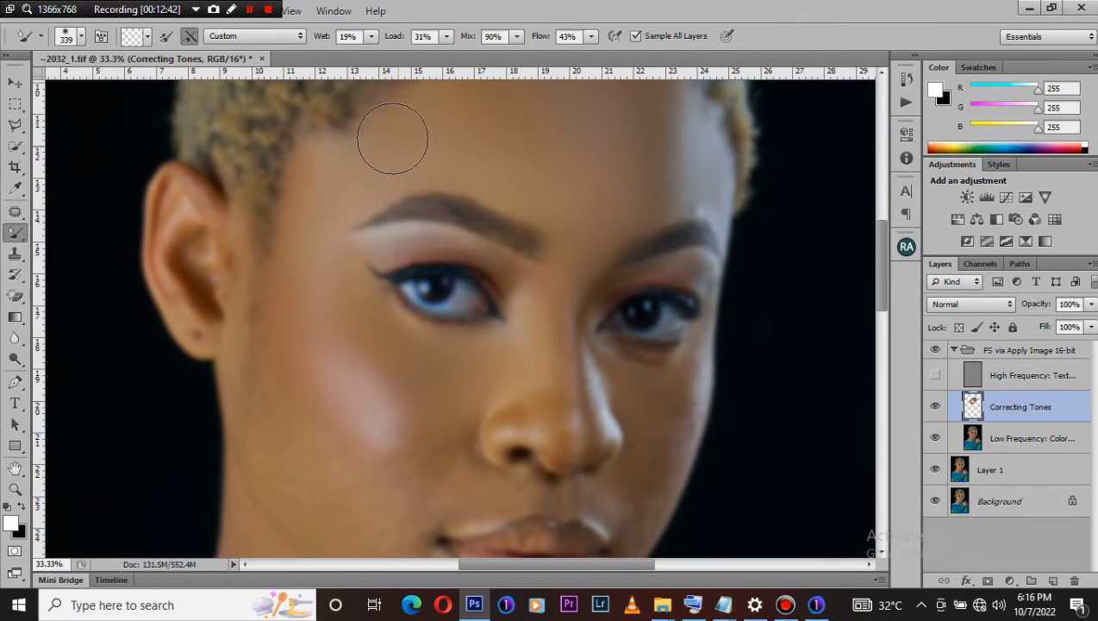
pyautogui.moveTo(369, 162)
pyautogui.mouseDown()
pyautogui.moveTo(356, 167)
pyautogui.moveTo(367, 174)
pyautogui.moveTo(461, 141)
pyautogui.moveTo(493, 161)
pyautogui.mouseUp()
# Try blending the cheek highlight with a 250 px Mixer Brush, reduce the brush to 200 px, and undo the stroke.
pyautogui.press('[')
pyautogui.press('[')
pyautogui.moveTo(384, 344)
pyautogui.mouseDown()
pyautogui.moveTo(364, 324)
pyautogui.moveTo(382, 338)
pyautogui.moveTo(478, 349)
pyautogui.moveTo(479, 360)
pyautogui.moveTo(402, 375)
pyautogui.moveTo(424, 394)
pyautogui.moveTo(477, 376)
pyautogui.moveTo(442, 386)
pyautogui.moveTo(333, 308)
pyautogui.moveTo(403, 370)
pyautogui.moveTo(435, 365)
pyautogui.moveTo(469, 380)
pyautogui.moveTo(439, 391)
pyautogui.moveTo(446, 374)
pyautogui.moveTo(448, 391)
pyautogui.moveTo(355, 348)
pyautogui.moveTo(371, 407)
pyautogui.mouseUp()
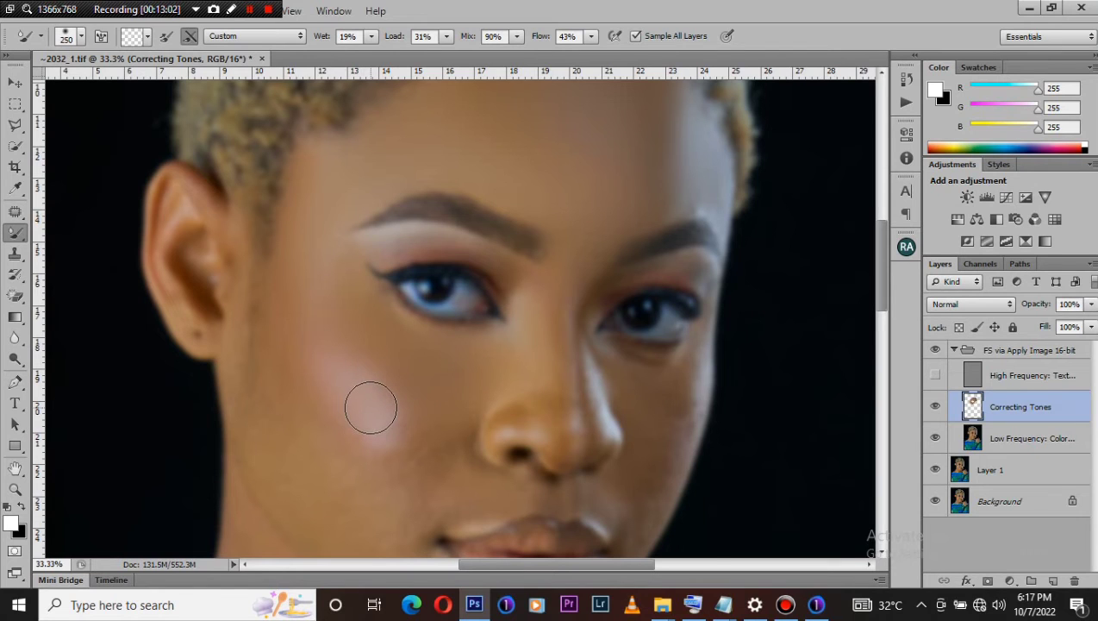
pyautogui.press('[')
pyautogui.press('p')
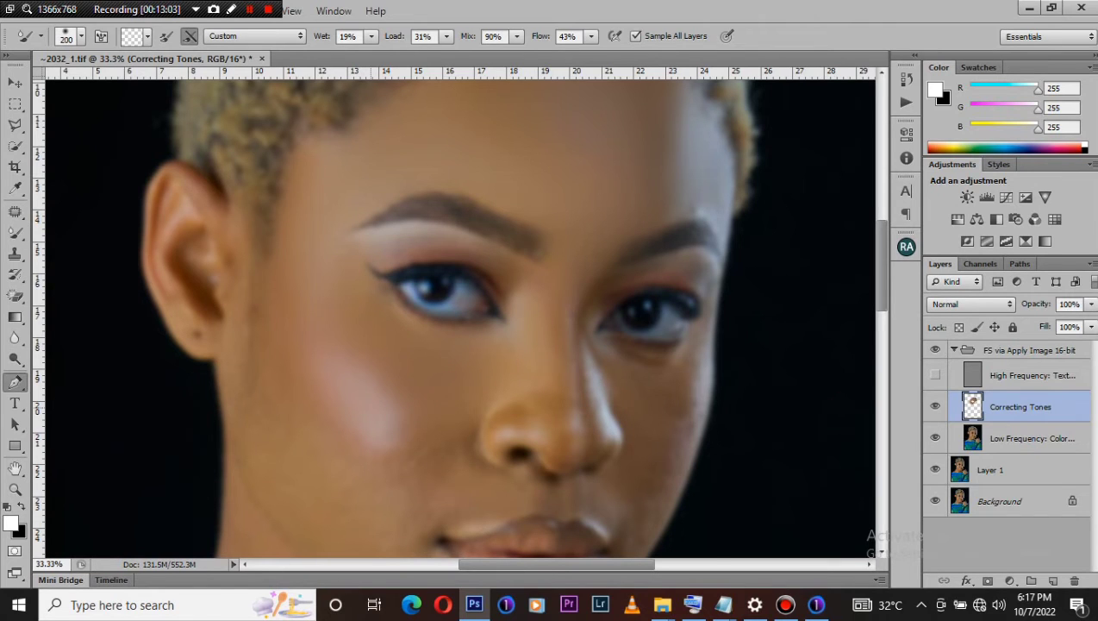
pyautogui.hotkey('ctrl', 'z')
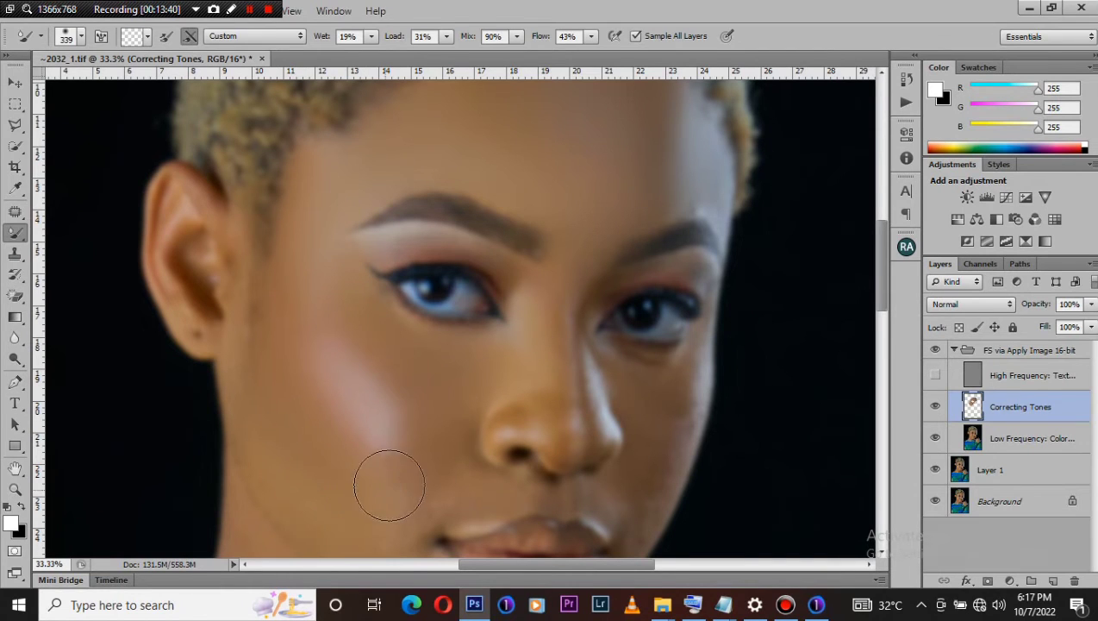
# Reduce the Mixer Brush to 200 px, resize it to 277 px, and blend the lower cheek and jaw.
pyautogui.press('[')
pyautogui.press('[')
pyautogui.press('[')
pyautogui.scroll(-3, 459, 318)
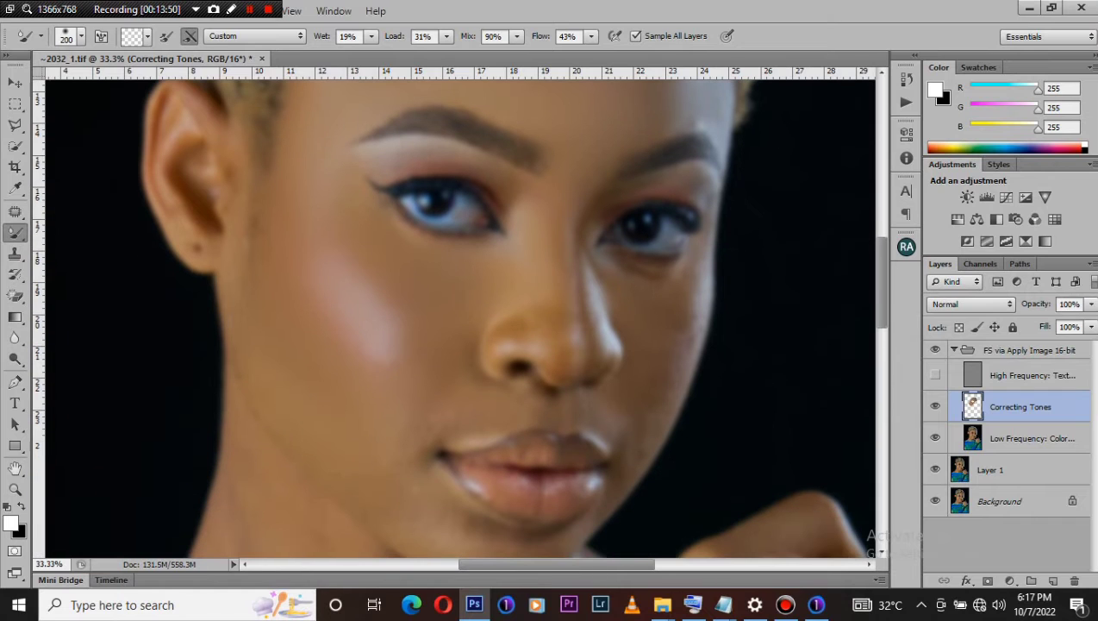
pyautogui.rightClick(282, 342)
pyautogui.press('Escape')
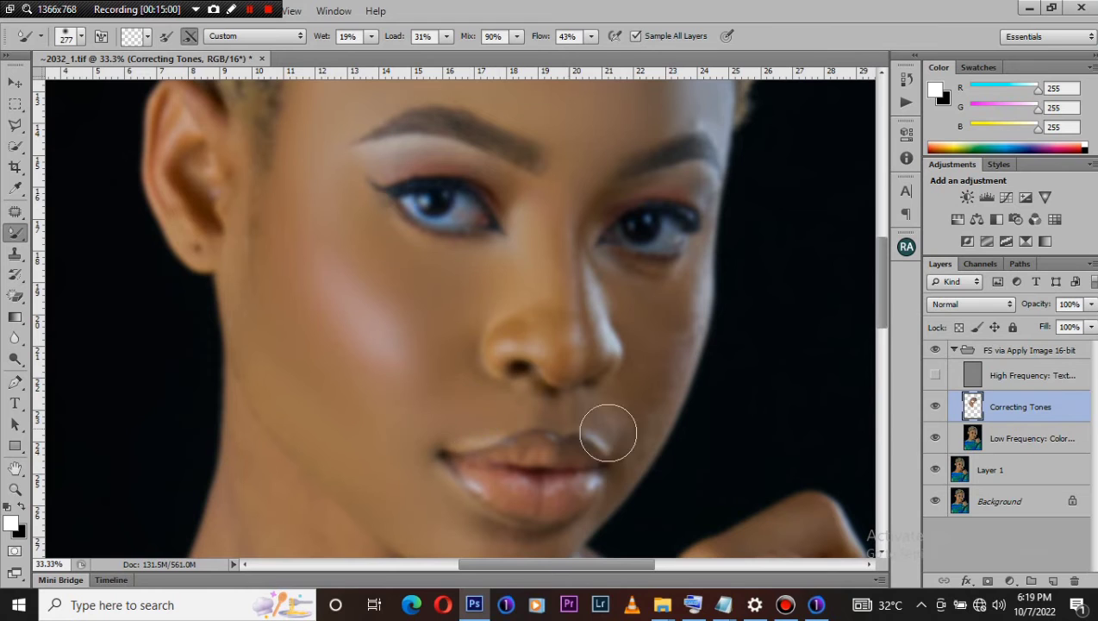
# Smooth the chin, nose and far cheek tones, reducing the Mixer Brush to 170 px for the smaller areas.
pyautogui.scroll(-5, 878, 328)
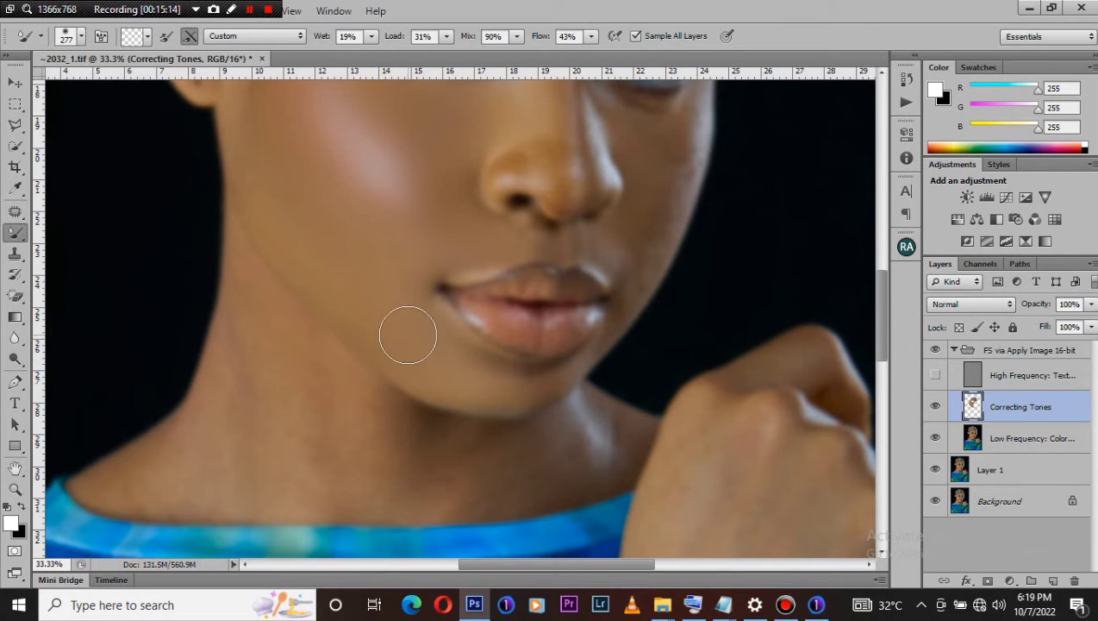
pyautogui.scroll(2, 461, 319)
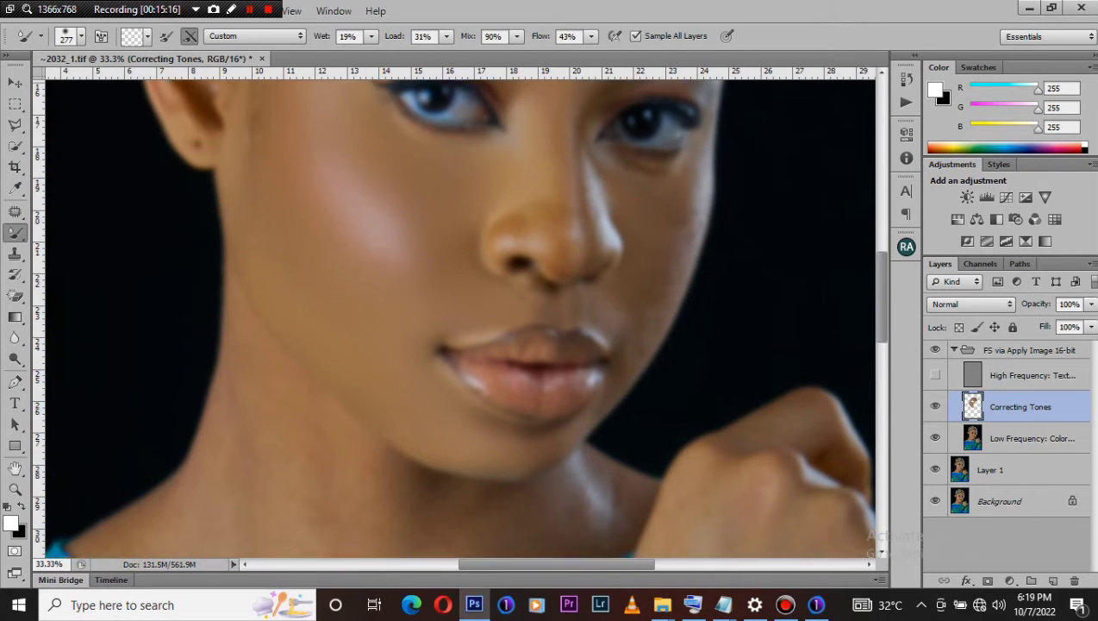
pyautogui.scroll(5, 461, 319)
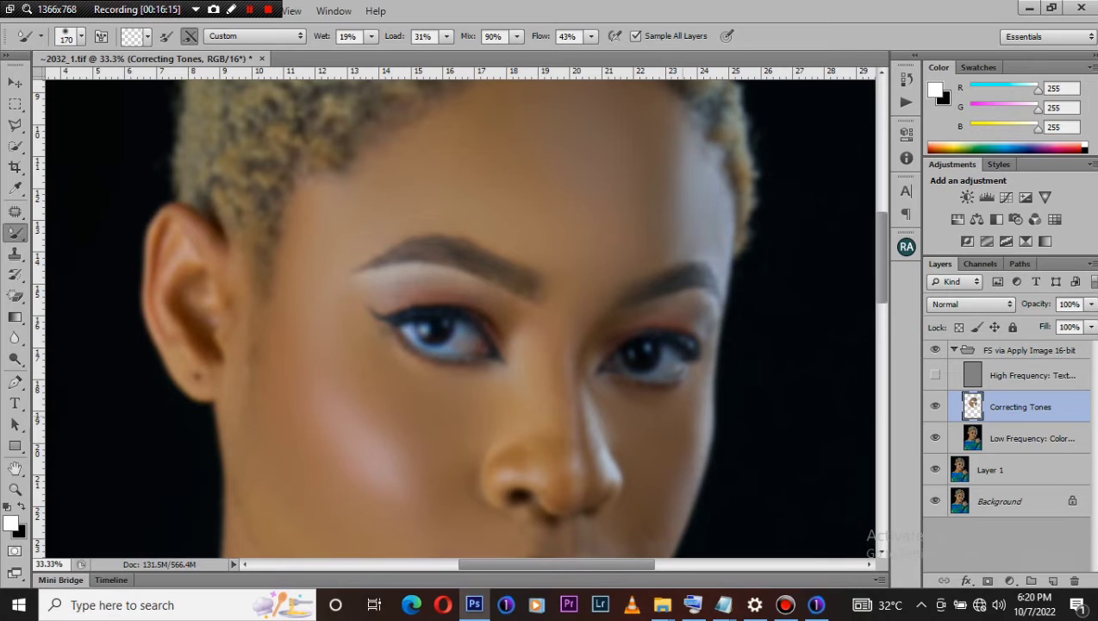
# Show the High Frequency texture, compare the retouch with the original Background layer alone, and hide the texture again.
pyautogui.click(935, 374)
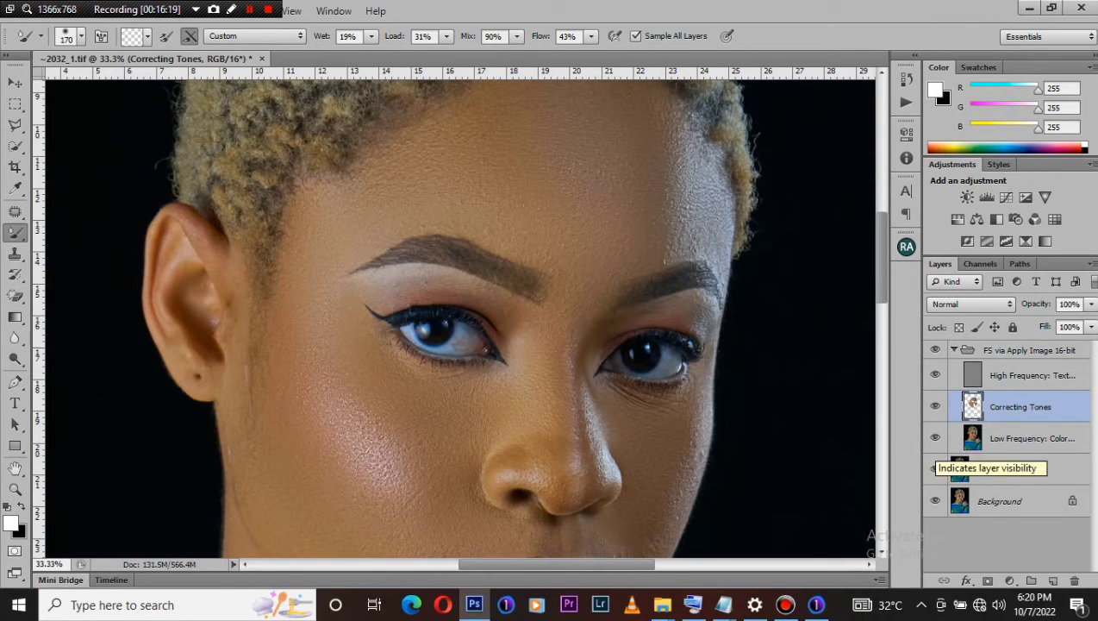
pyautogui.keyDown('alt'); pyautogui.click(935, 500); pyautogui.keyUp('alt')
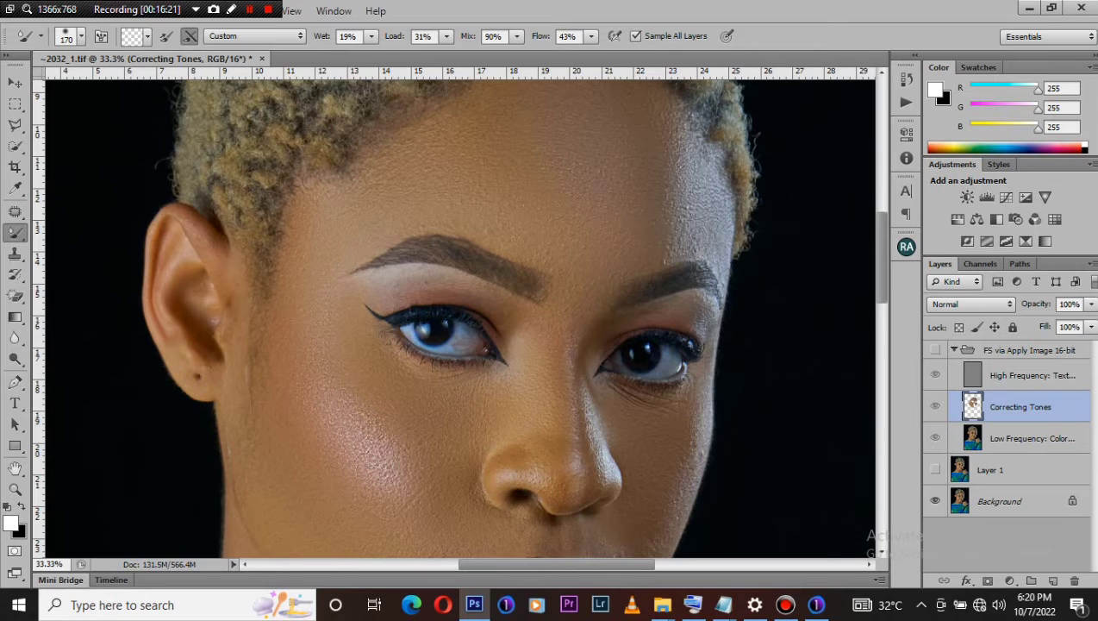
pyautogui.keyDown('alt'); pyautogui.click(935, 501); pyautogui.keyUp('alt')
pyautogui.click(936, 374)
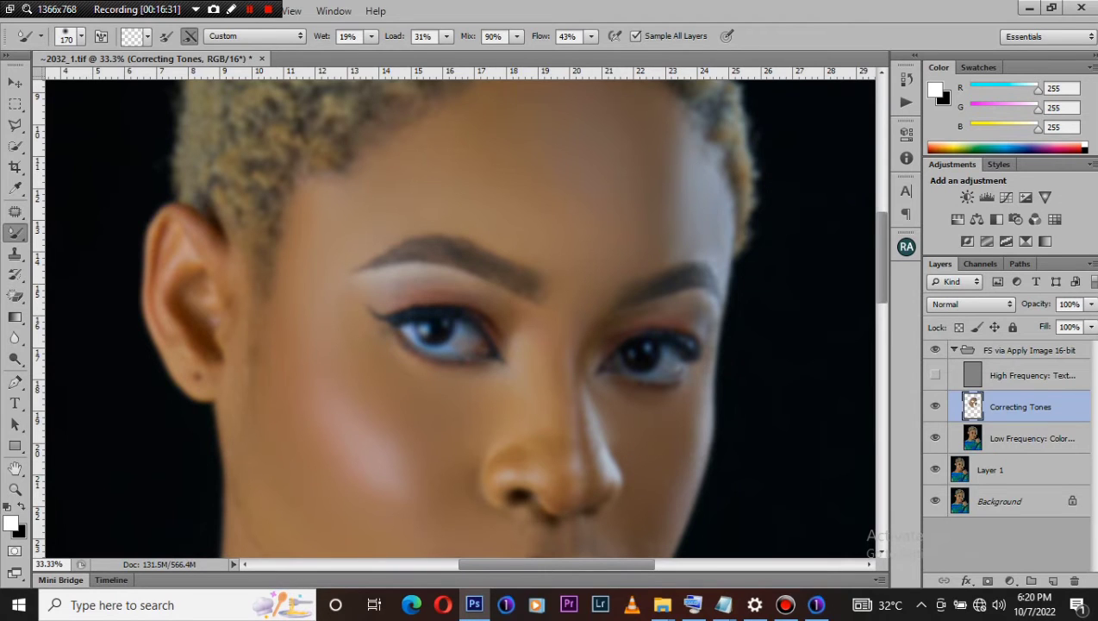
# Enlarge the Mixer Brush to 380 px, blend the neck and shoulder tones, and open the edit history.
pyautogui.scroll(-4, 457, 319)
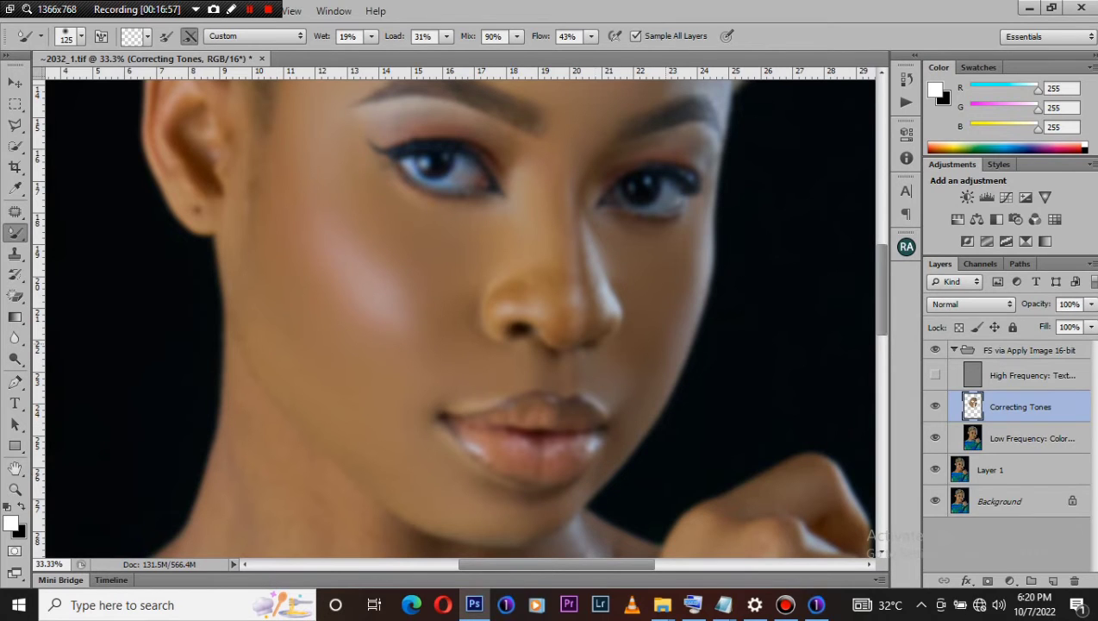
pyautogui.rightClick(408, 375)
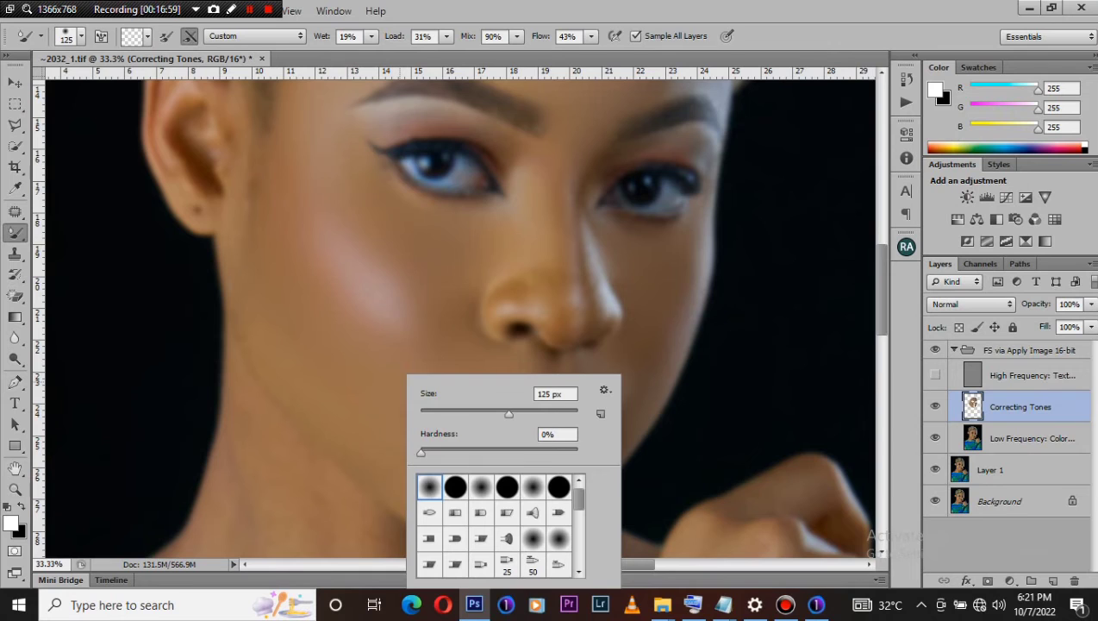
pyautogui.moveTo(508, 413); pyautogui.dragTo(536, 414)
pyautogui.press('Return')
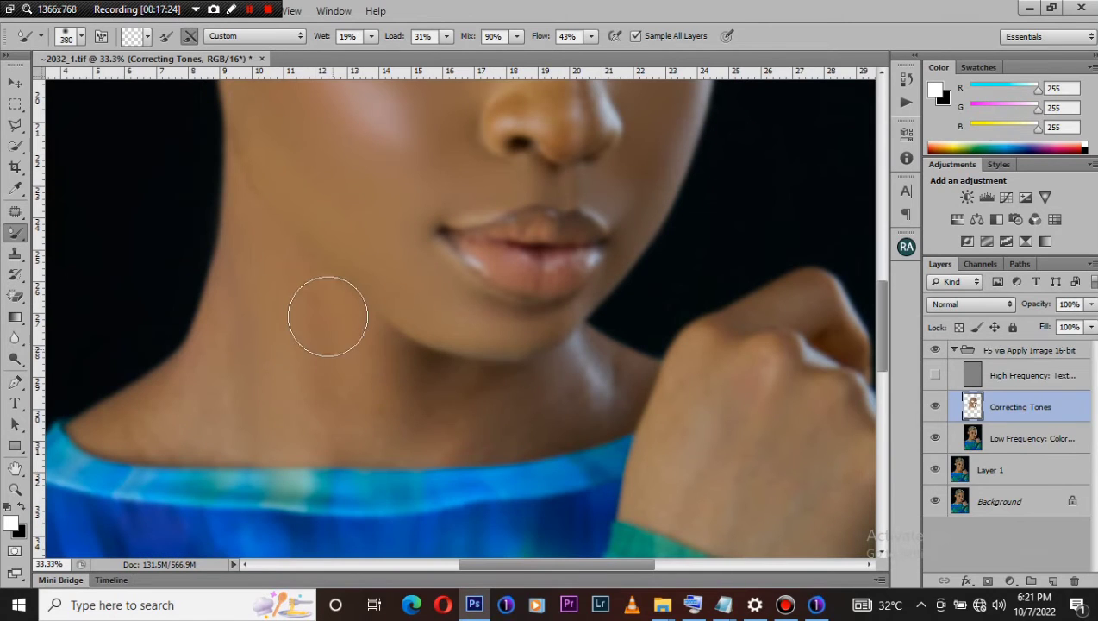
pyautogui.moveTo(359, 393)
pyautogui.mouseDown()
pyautogui.moveTo(405, 401)
pyautogui.moveTo(398, 368)
pyautogui.moveTo(406, 418)
pyautogui.moveTo(490, 409)
pyautogui.moveTo(508, 428)
pyautogui.moveTo(535, 410)
pyautogui.moveTo(259, 341)
pyautogui.mouseUp()
pyautogui.moveTo(143, 389)
pyautogui.mouseDown()
pyautogui.moveTo(142, 400)
pyautogui.moveTo(238, 392)
pyautogui.mouseUp()
pyautogui.click(906, 79)
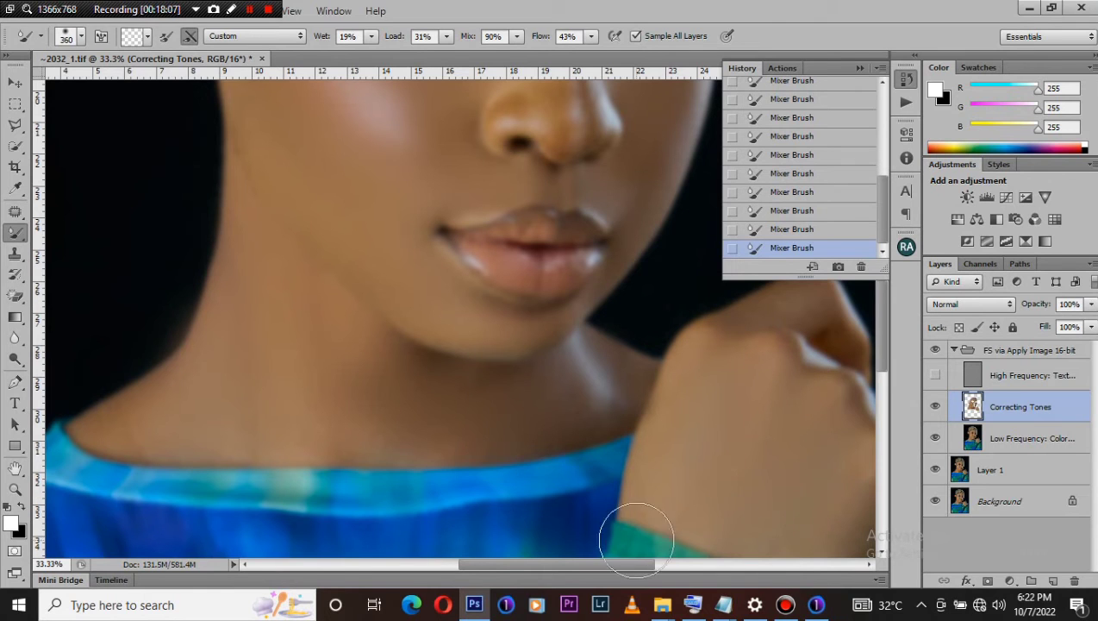
# Smooth the skin tones on the back of the hand and the knuckles with a 360 px Mixer Brush.
pyautogui.moveTo(619, 565); pyautogui.dragTo(656, 565)
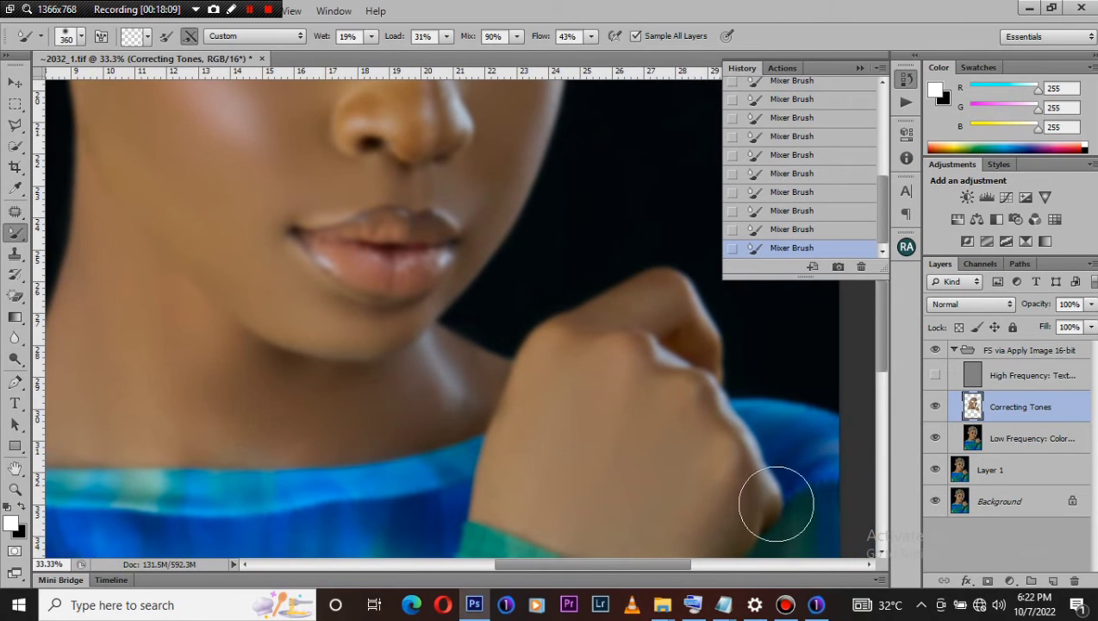
pyautogui.scroll(-3, 779, 502)
pyautogui.scroll(-1, 670, 455)
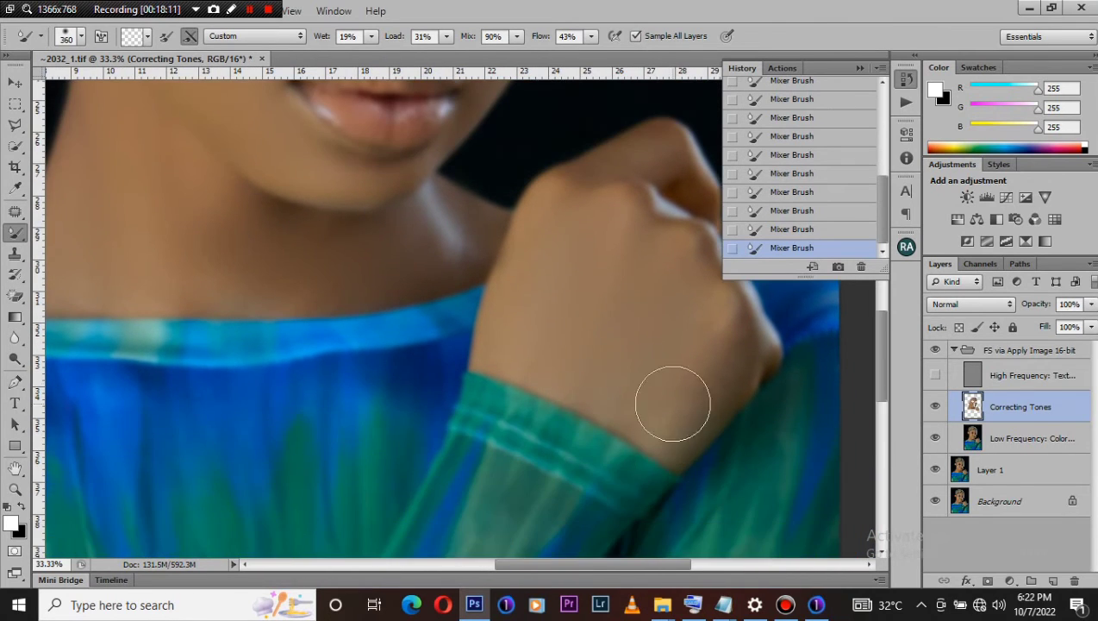
pyautogui.moveTo(689, 422); pyautogui.dragTo(702, 328)
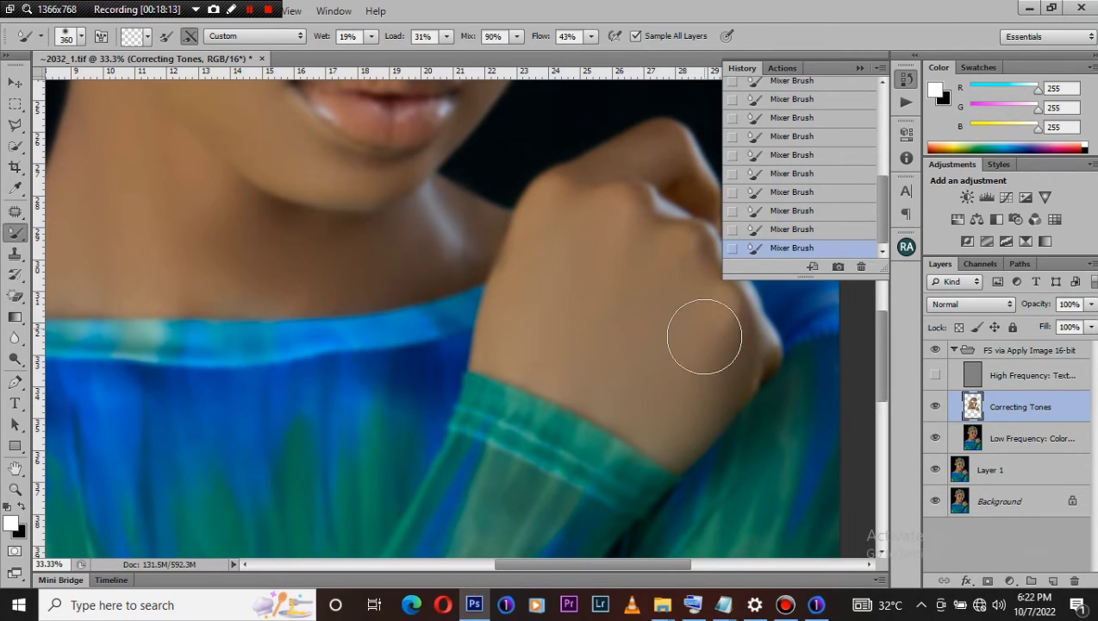
pyautogui.moveTo(608, 192); pyautogui.dragTo(643, 173)
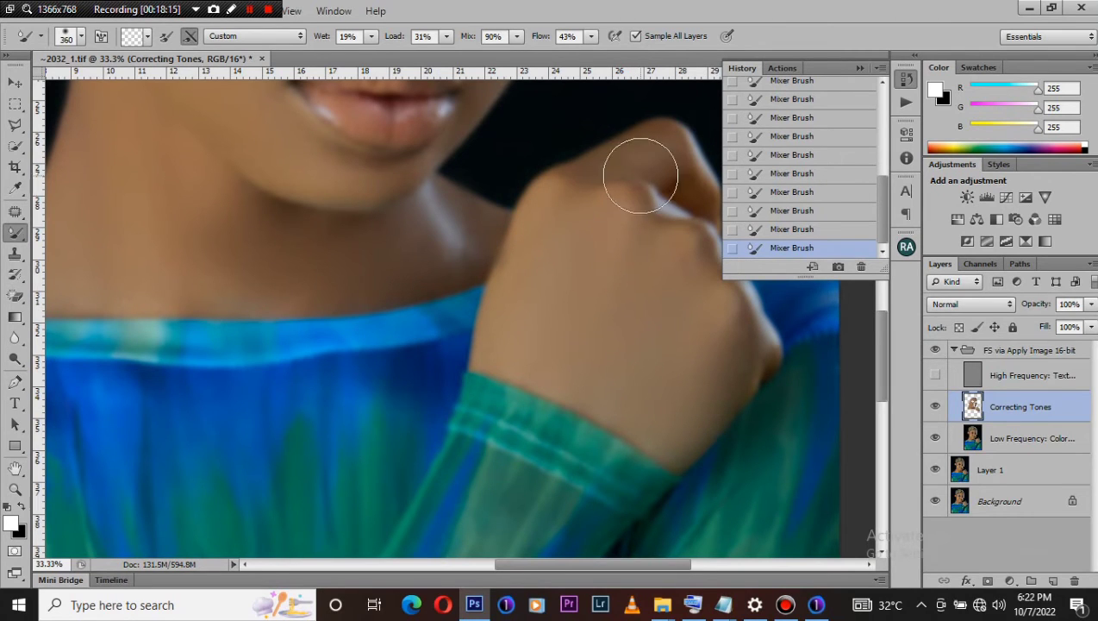
# Show the High Frequency texture layer and review the retouched skin on the whole portrait and on the face.
pyautogui.click(935, 375)
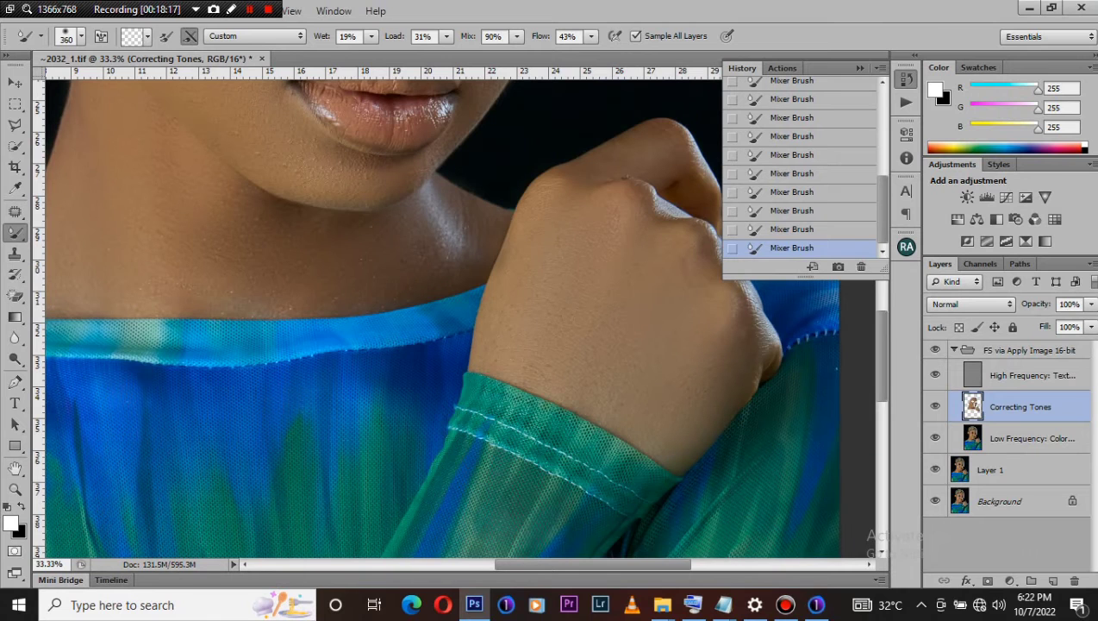
pyautogui.hotkey('ctrl', '-')
pyautogui.hotkey('ctrl', '-')
pyautogui.hotkey('ctrl', '-')
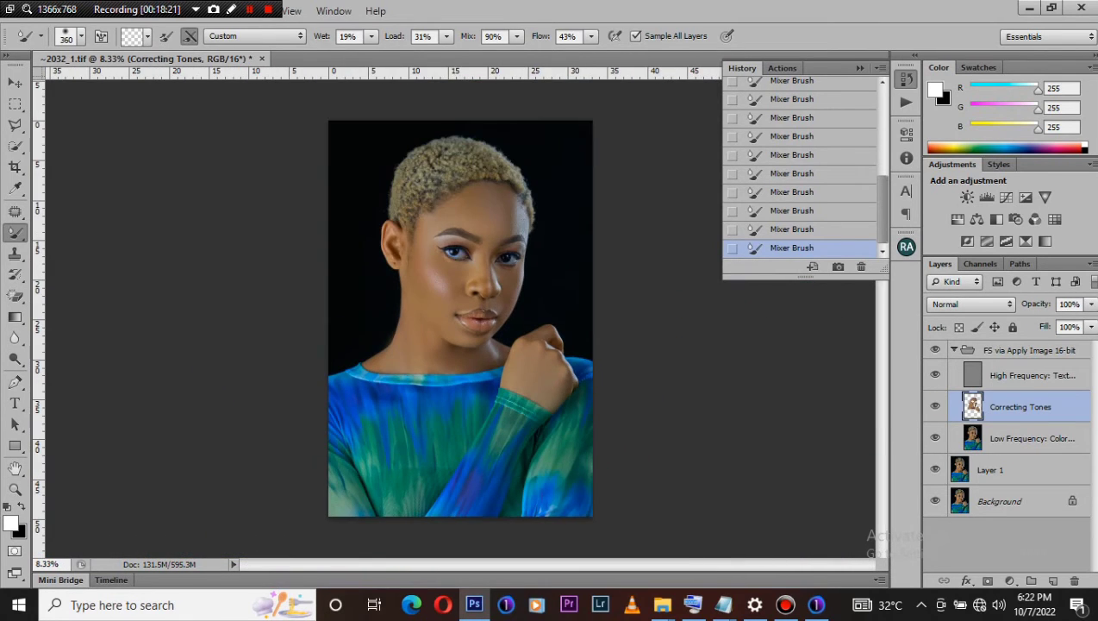
pyautogui.hotkey('ctrl', '+')
pyautogui.hotkey('ctrl', '+')
pyautogui.hotkey('ctrl', '+')
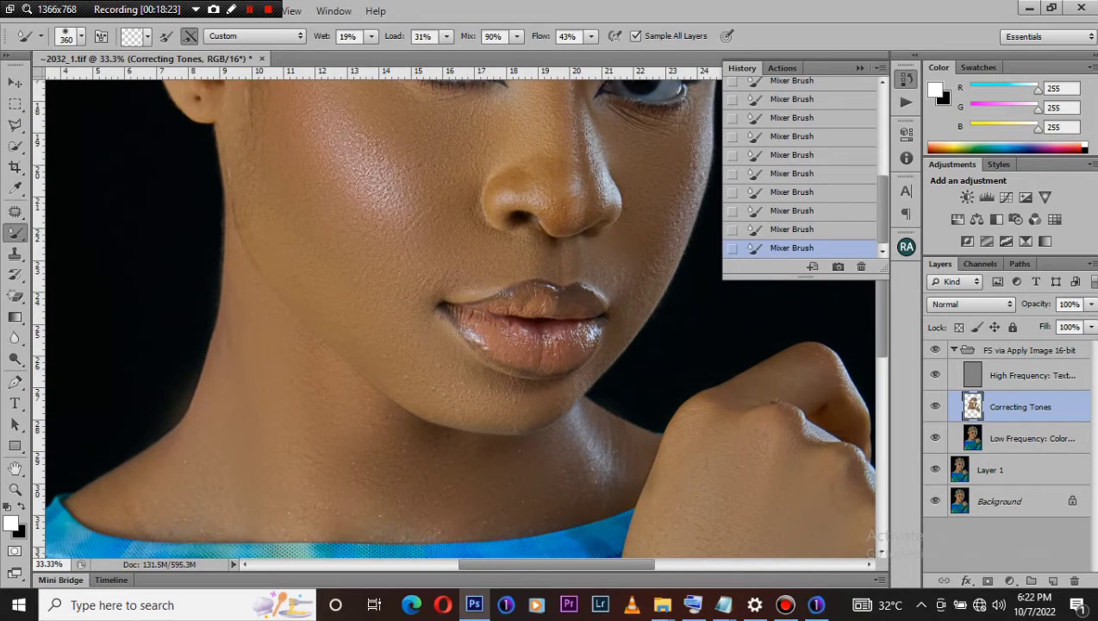
pyautogui.moveTo(882, 334); pyautogui.dragTo(882, 266)
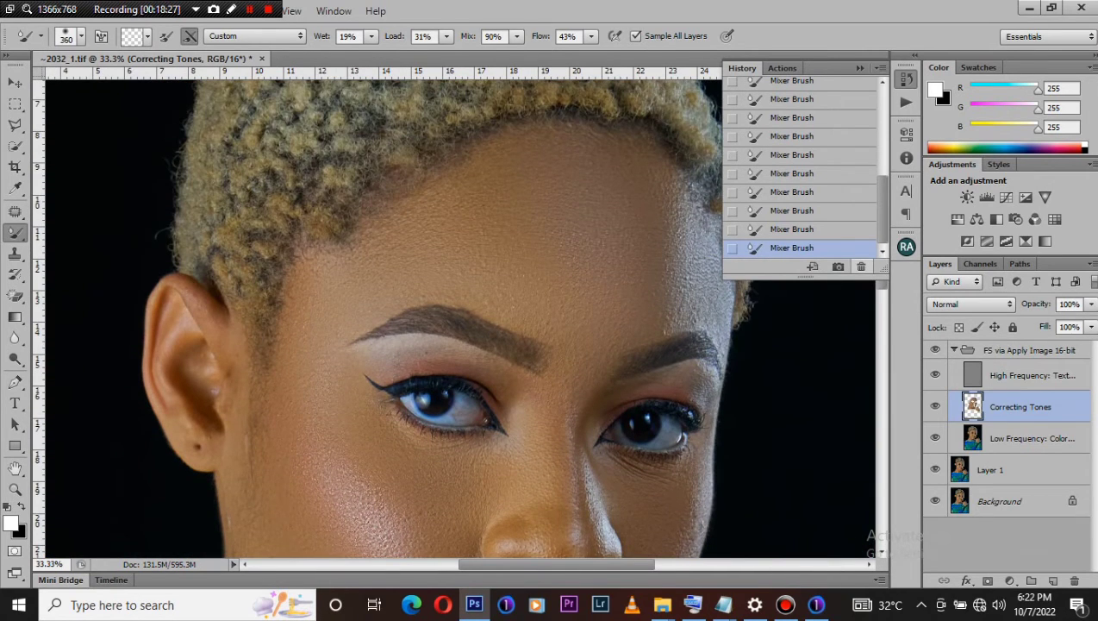
pyautogui.scroll(-3, 848, 297)
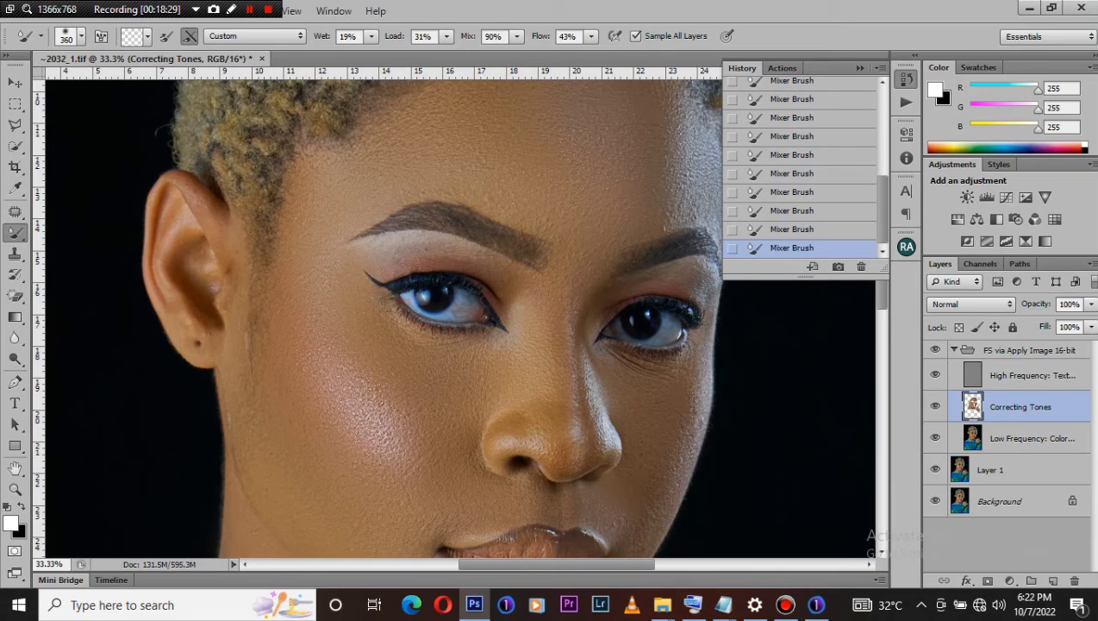
# Compare the retouched face with the original by isolating the Background layer and restoring all layers, twice.
pyautogui.keyDown('alt'); pyautogui.click(935, 501); pyautogui.keyUp('alt')
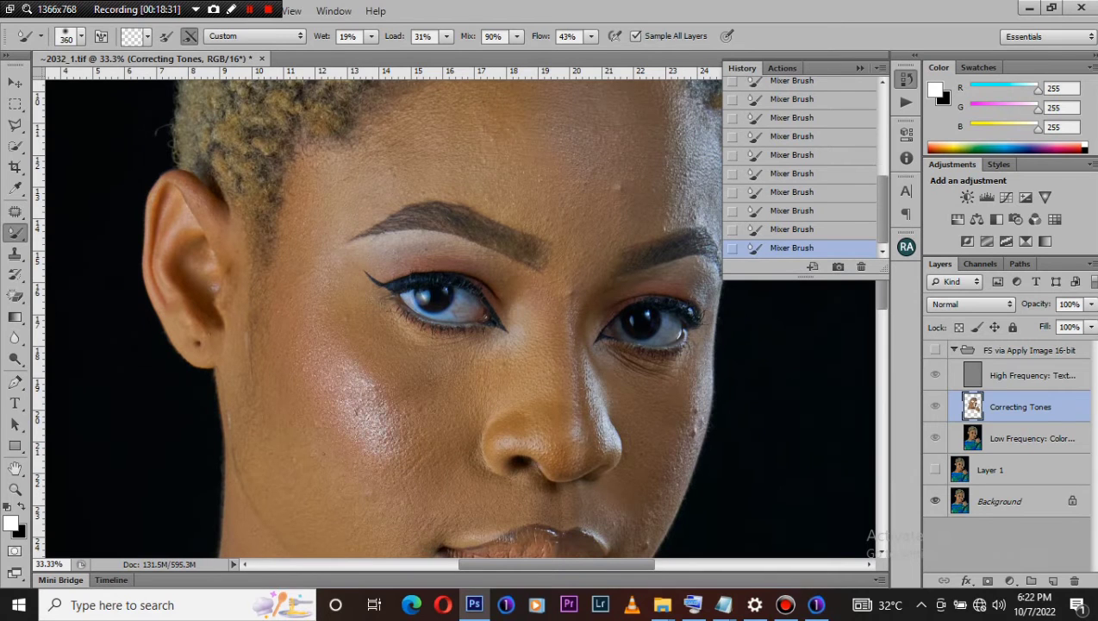
pyautogui.keyDown('alt'); pyautogui.click(936, 501); pyautogui.keyUp('alt')
pyautogui.keyDown('alt'); pyautogui.click(935, 501); pyautogui.keyUp('alt')
pyautogui.keyDown('alt'); pyautogui.click(935, 501); pyautogui.keyUp('alt')
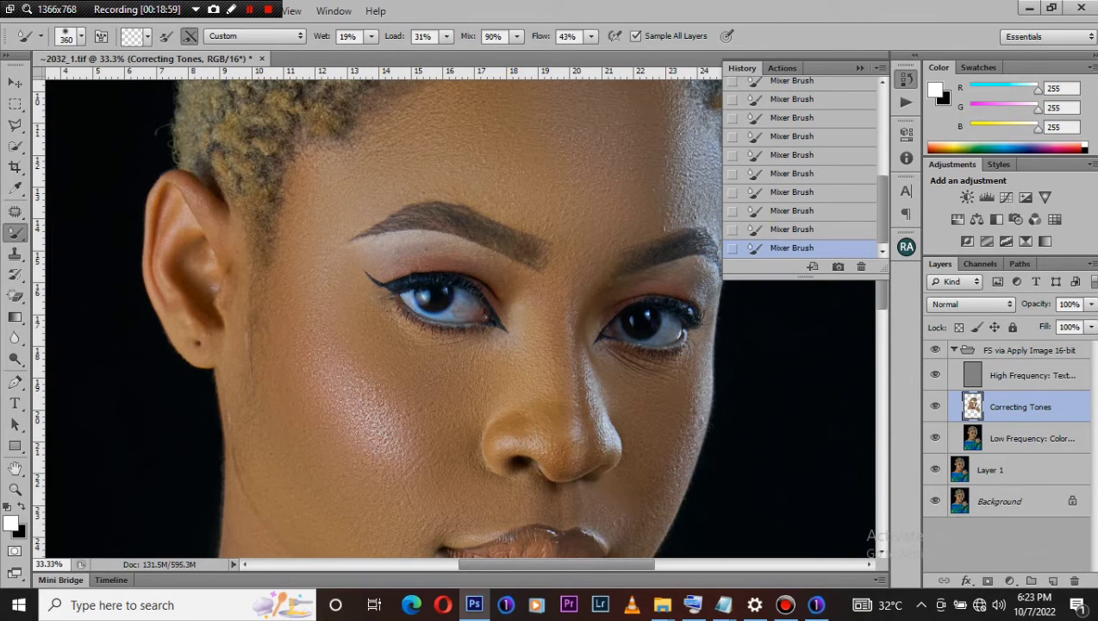
# Select the High Frequency texture layer and retouch the cheek beside the nose with a 40 px Clone Stamp at 100% opacity.
pyautogui.click(1032, 376)
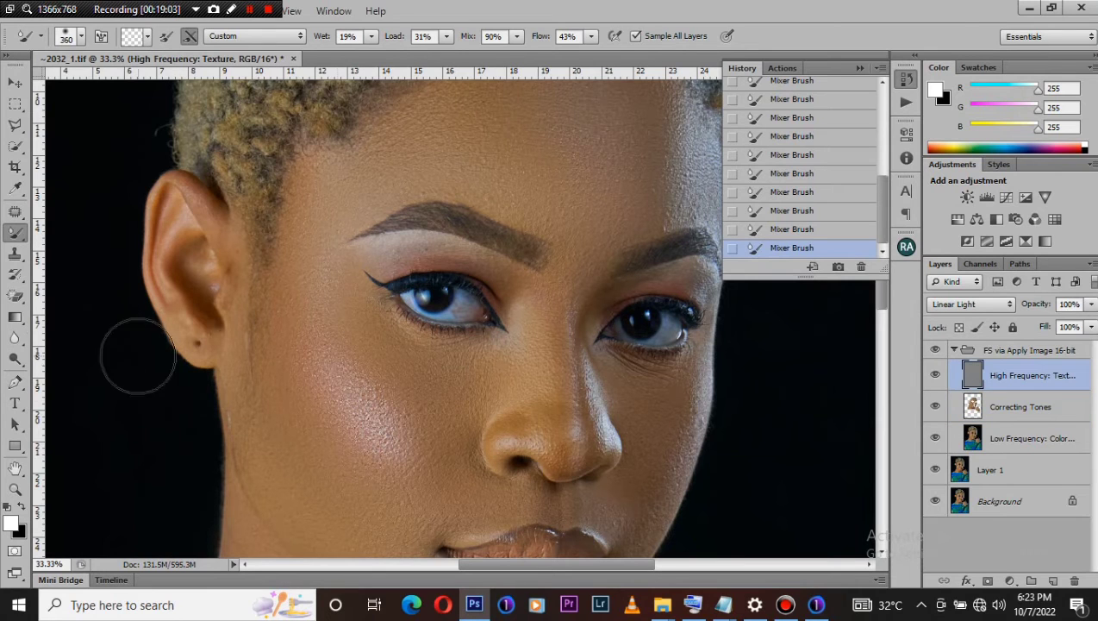
pyautogui.click(15, 253)
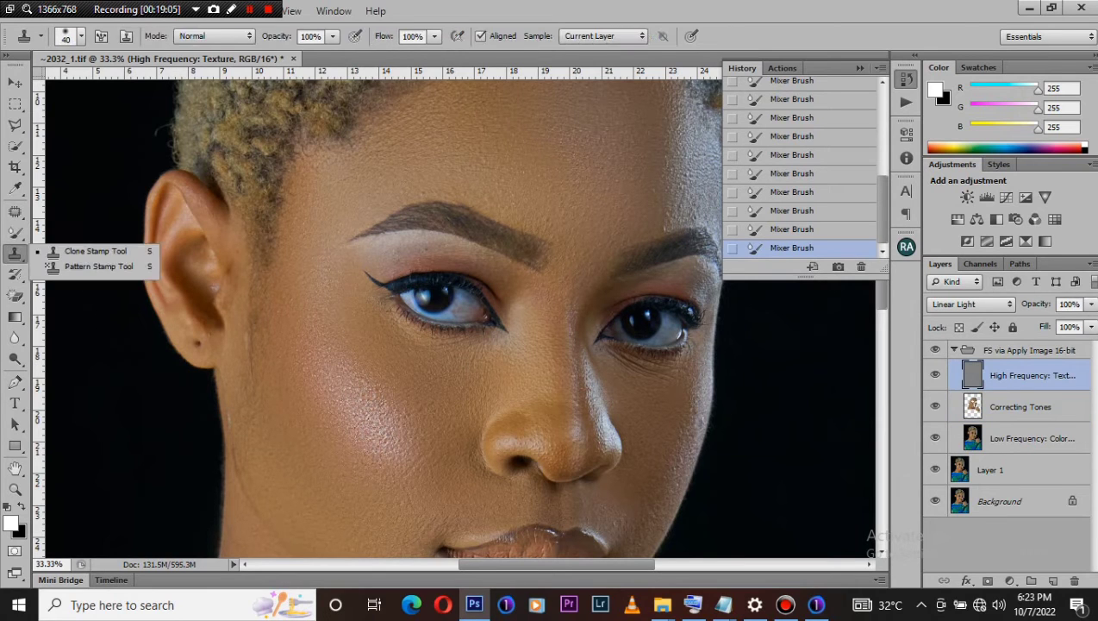
pyautogui.click(96, 252)
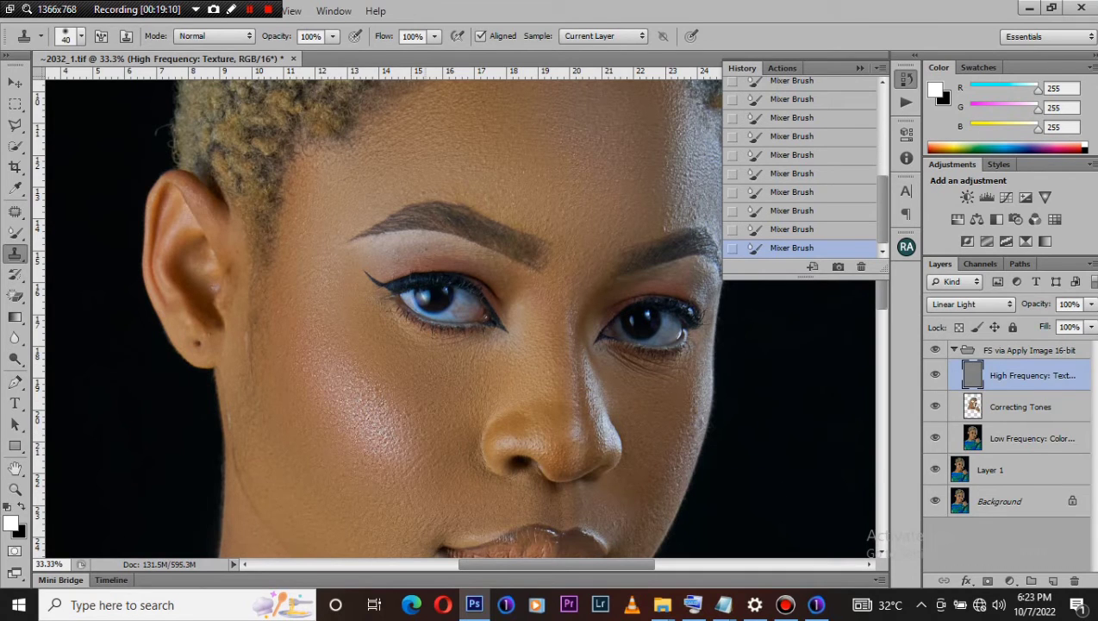
pyautogui.click(435, 408)
pyautogui.click(435, 407)
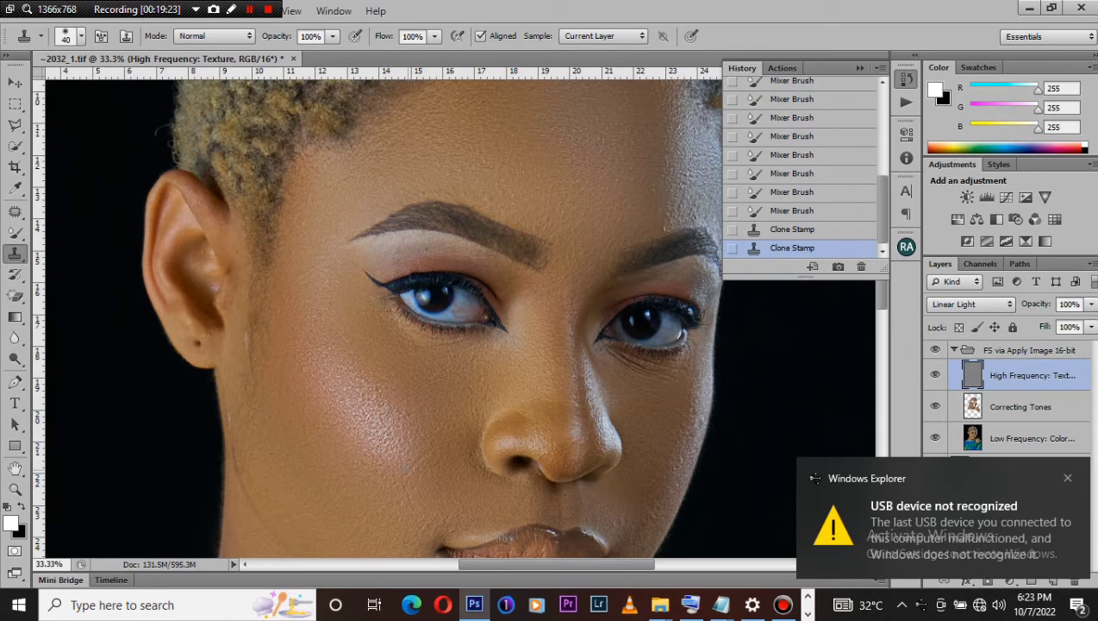
# Clone clean skin texture over the bright cheek highlight and the lower cheek on the High Frequency layer.
pyautogui.click(362, 392)
pyautogui.click(366, 397)
pyautogui.click(371, 401)
pyautogui.click(375, 405)
pyautogui.click(380, 409)
pyautogui.click(384, 414)
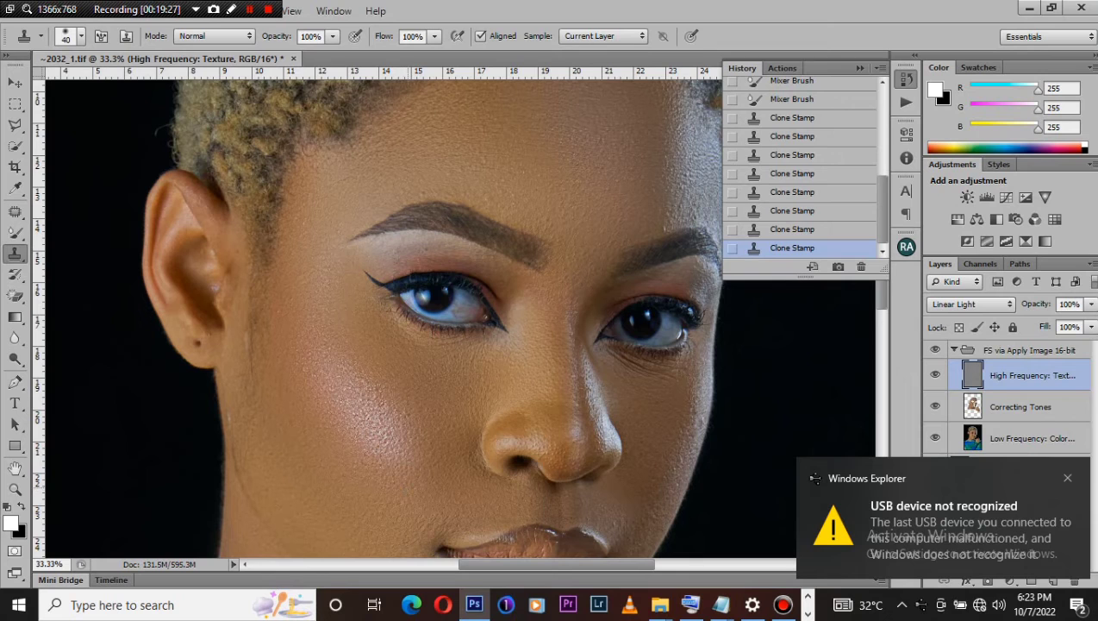
pyautogui.click(407, 490)
pyautogui.click(407, 490)
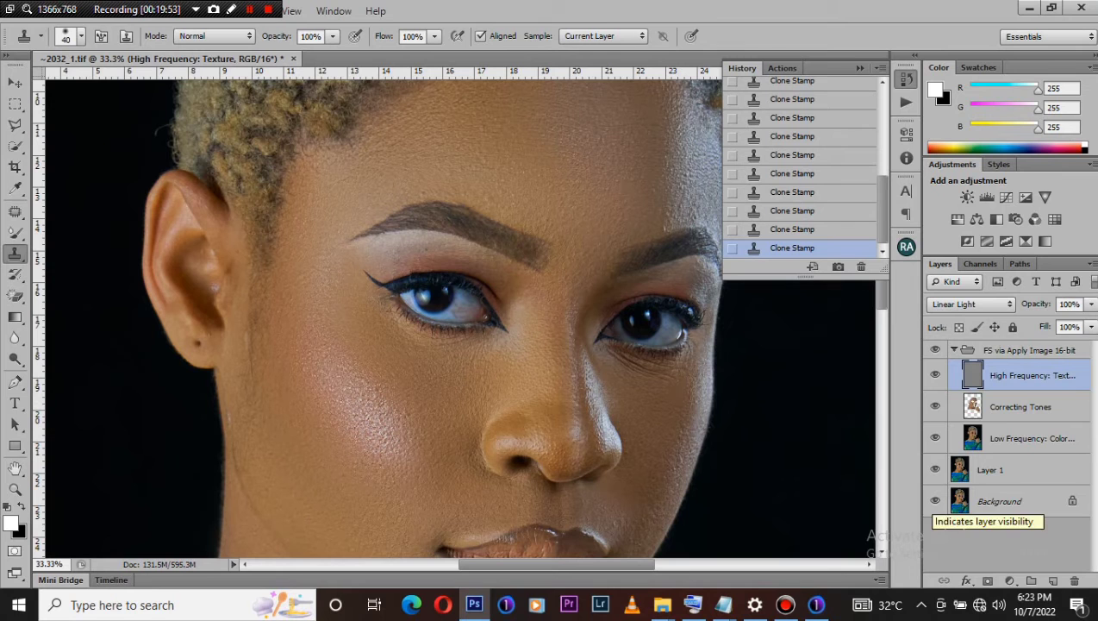
# Review the cleaned skin texture across the face and compare the whole portrait with the original Background layer twice.
pyautogui.scroll(3, 737, 327)
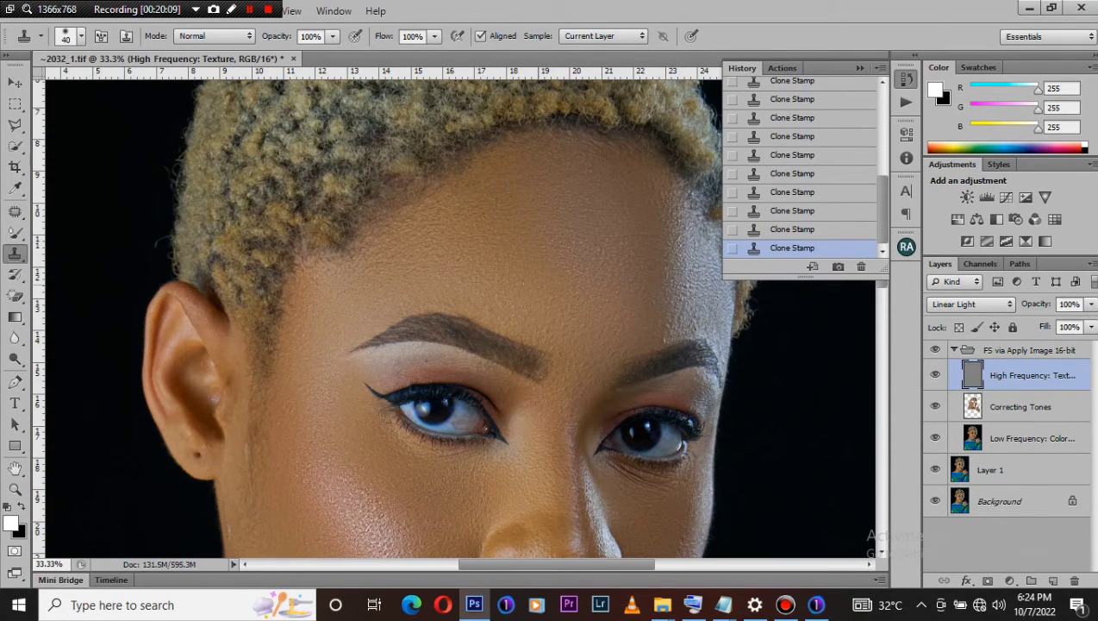
pyautogui.scroll(-9, 638, 368)
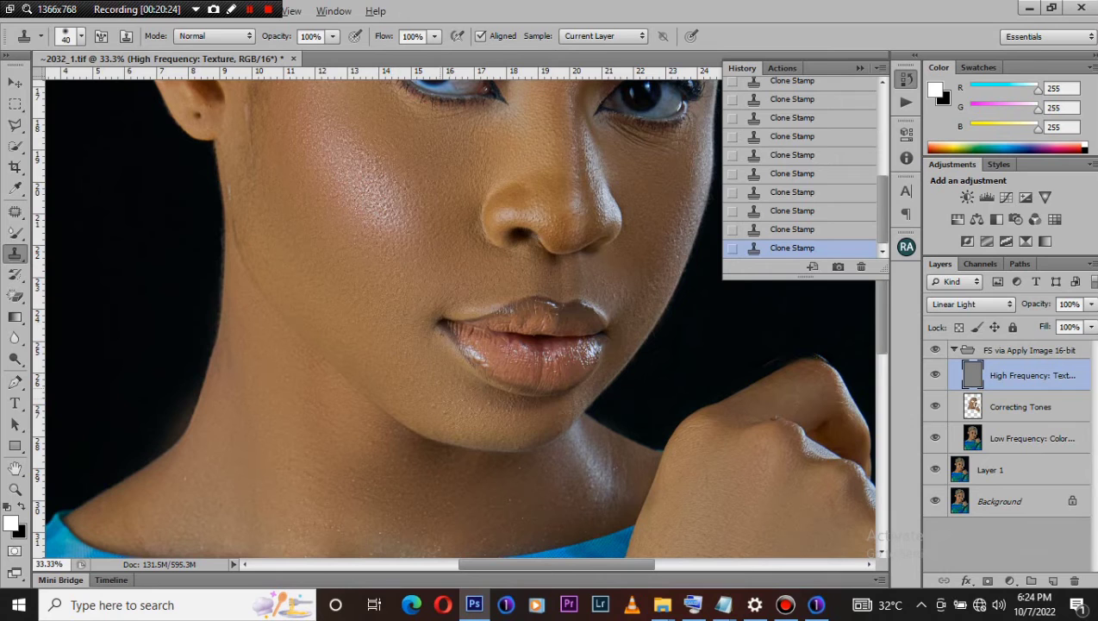
pyautogui.hotkey('ctrl', '+')
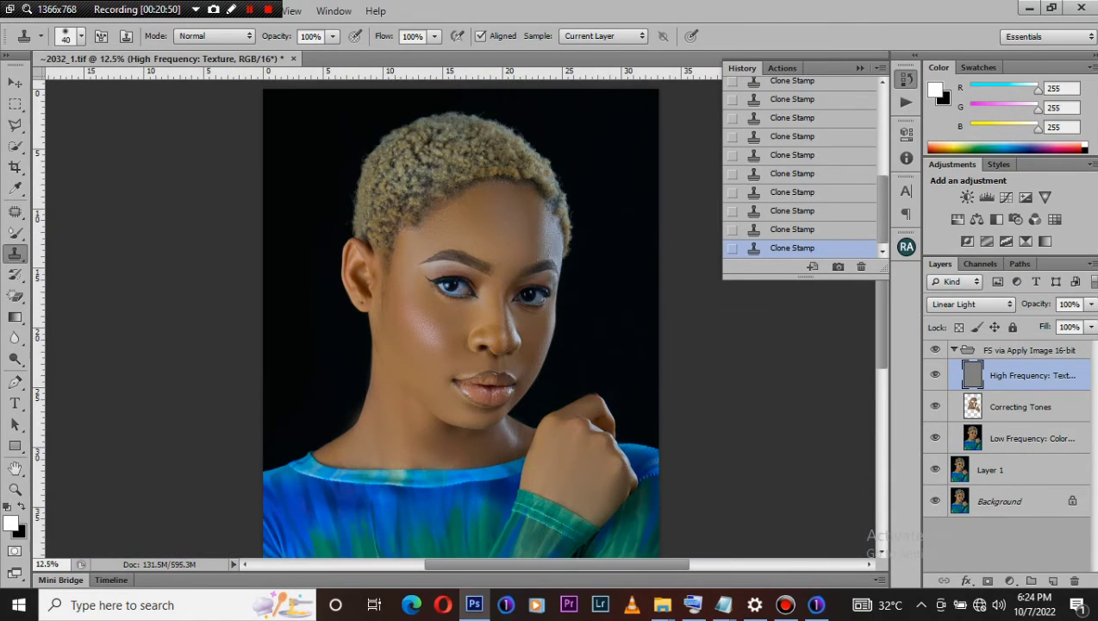
pyautogui.keyDown('alt'); pyautogui.click(936, 501); pyautogui.keyUp('alt')
pyautogui.keyDown('alt'); pyautogui.click(935, 501); pyautogui.keyUp('alt')
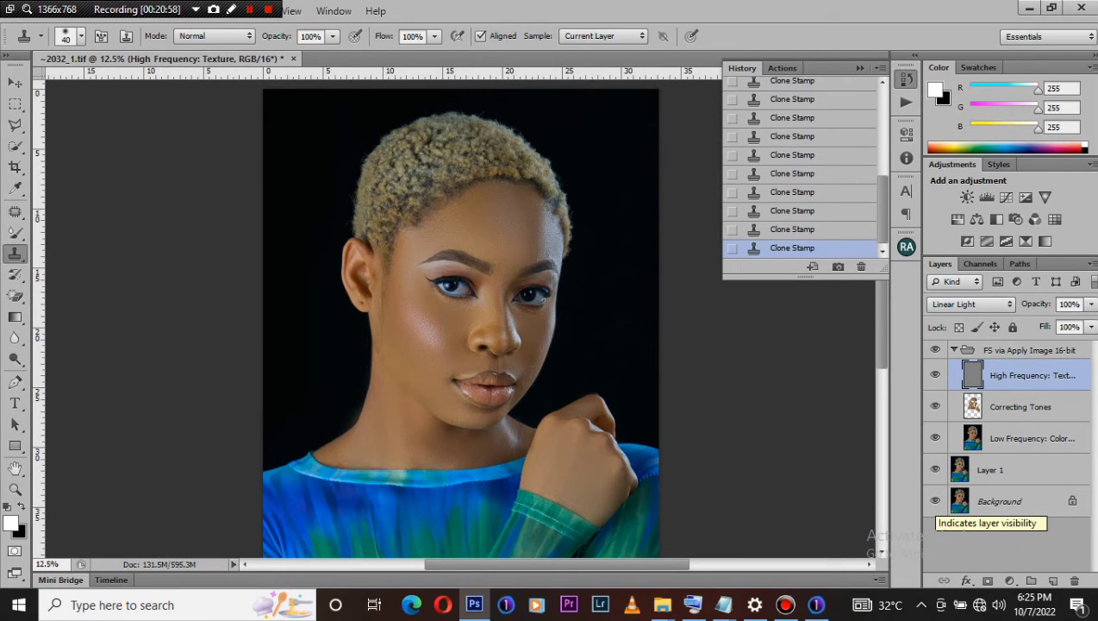
pyautogui.click(936, 500)
pyautogui.click(936, 501)
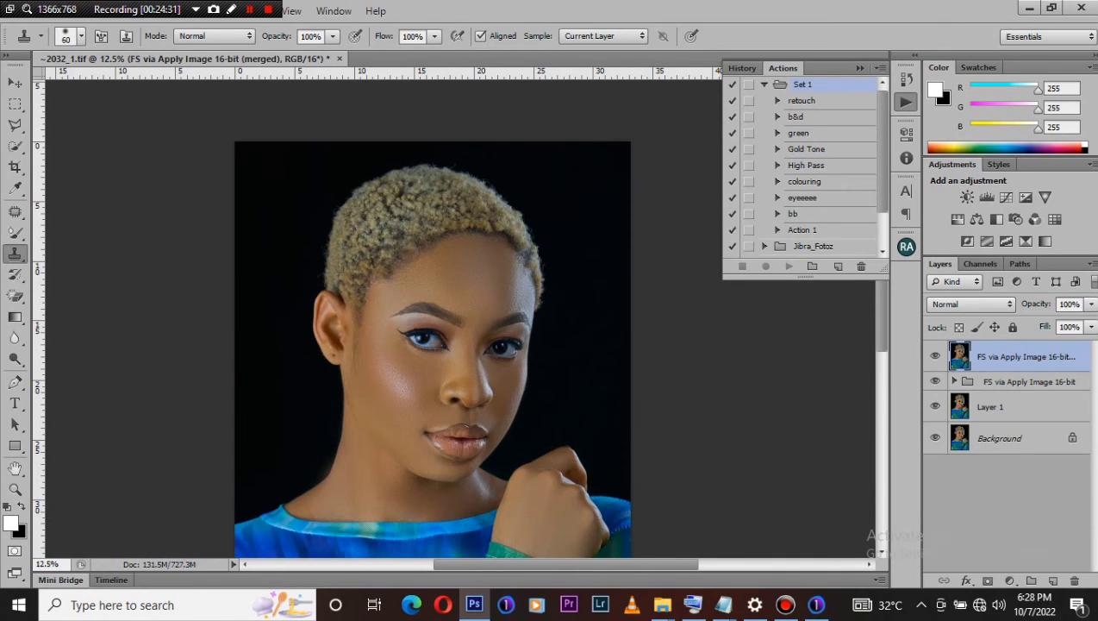
# Run the b&d action from Set 1 to add the dodge and burn layers above the merged retouch.
pyautogui.click(796, 118)
pyautogui.click(788, 267)
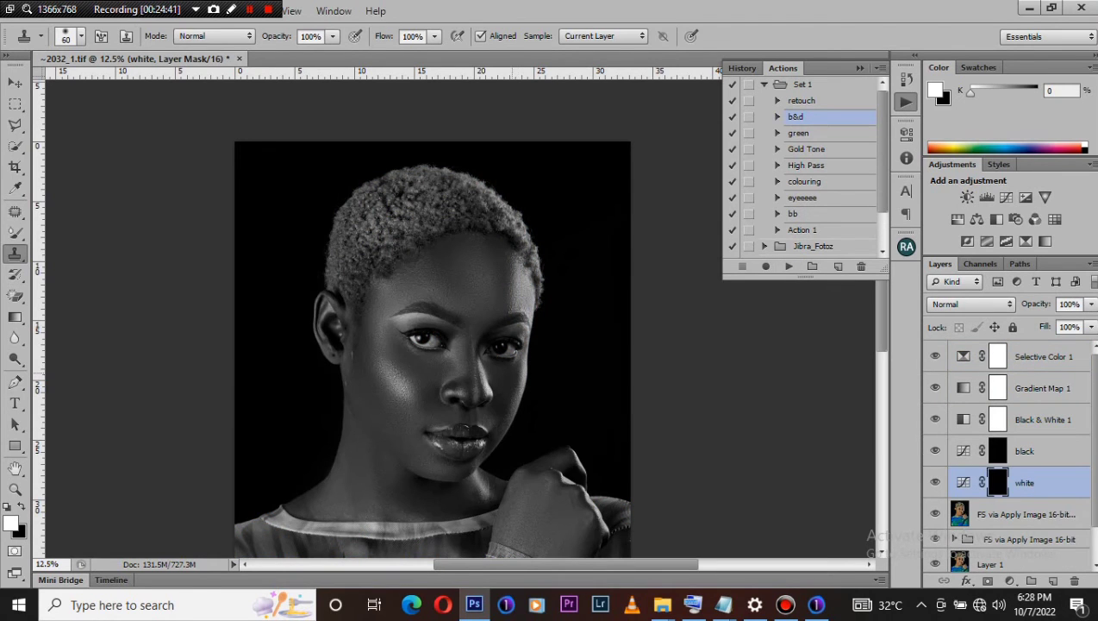
pyautogui.hotkey('ctrl', '+')
pyautogui.hotkey('ctrl', '+')
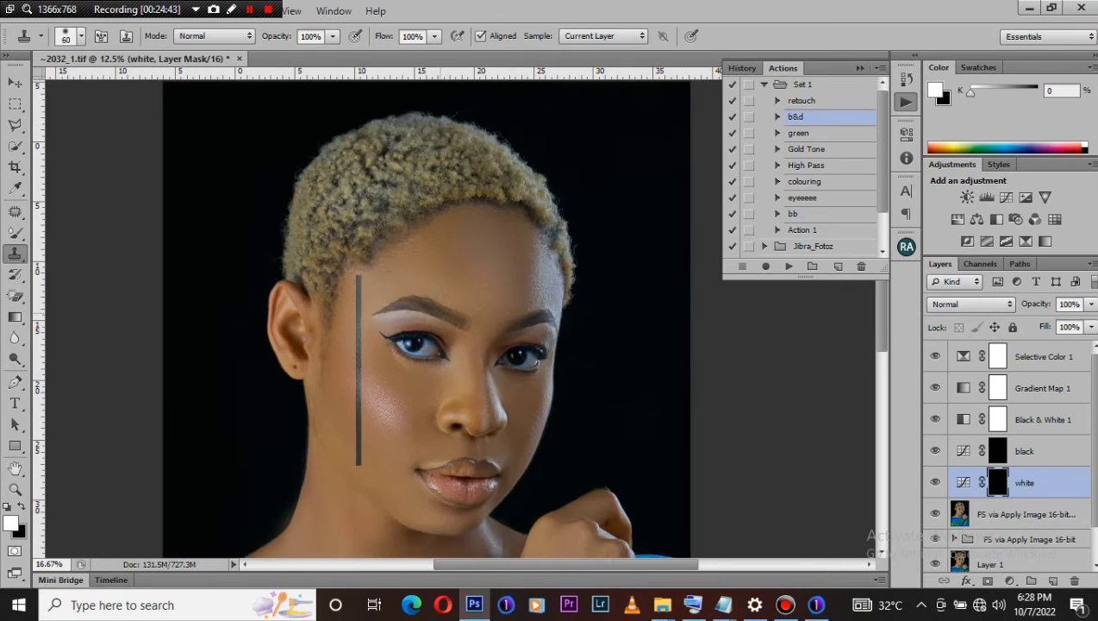
pyautogui.hotkey('ctrl', '-')
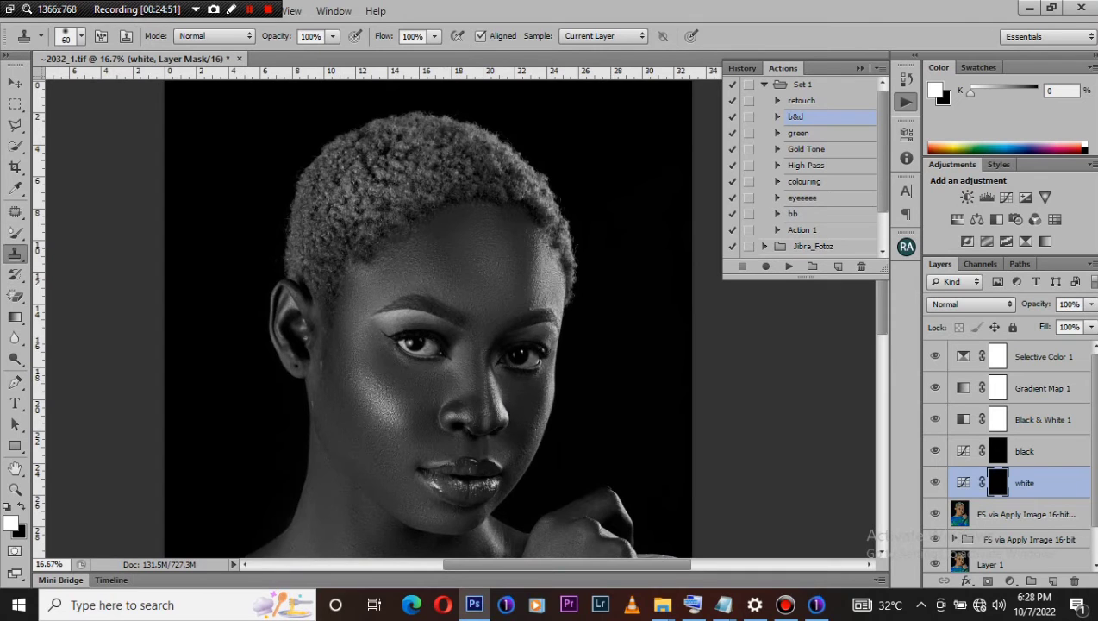
# Brighten the forehead through the white layer's mask with a 1000 px Brush at 1% flow, and reduce the brush size below 700 px.
pyautogui.rightClick(16, 233)
pyautogui.click(90, 230)
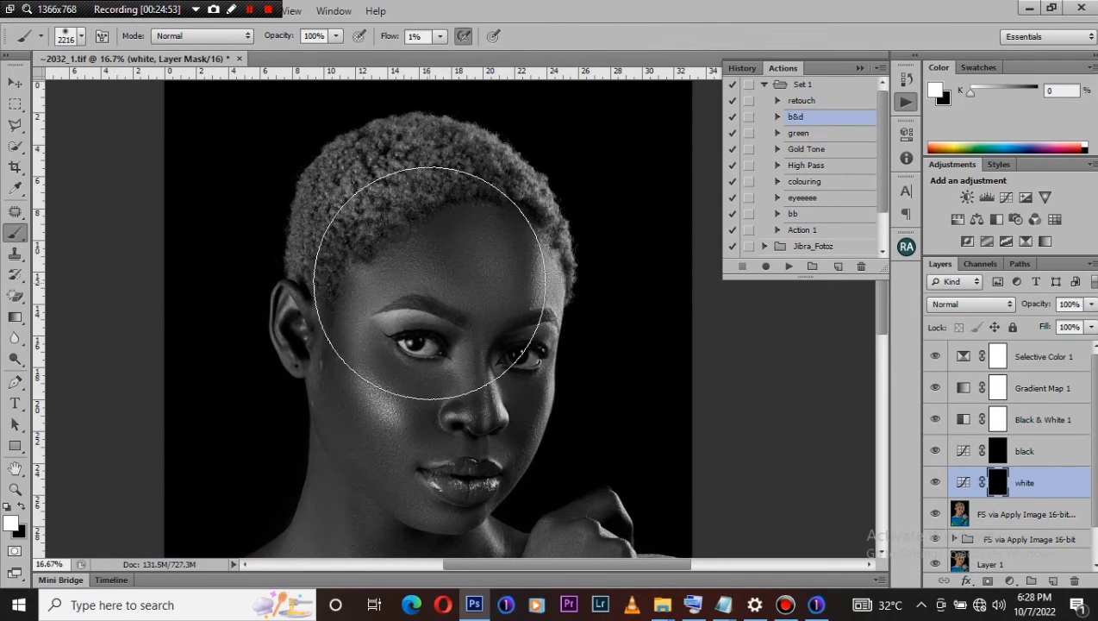
pyautogui.press('[')
pyautogui.press('[')
pyautogui.press('[')
pyautogui.press('[')
pyautogui.press('[')
pyautogui.press('[')
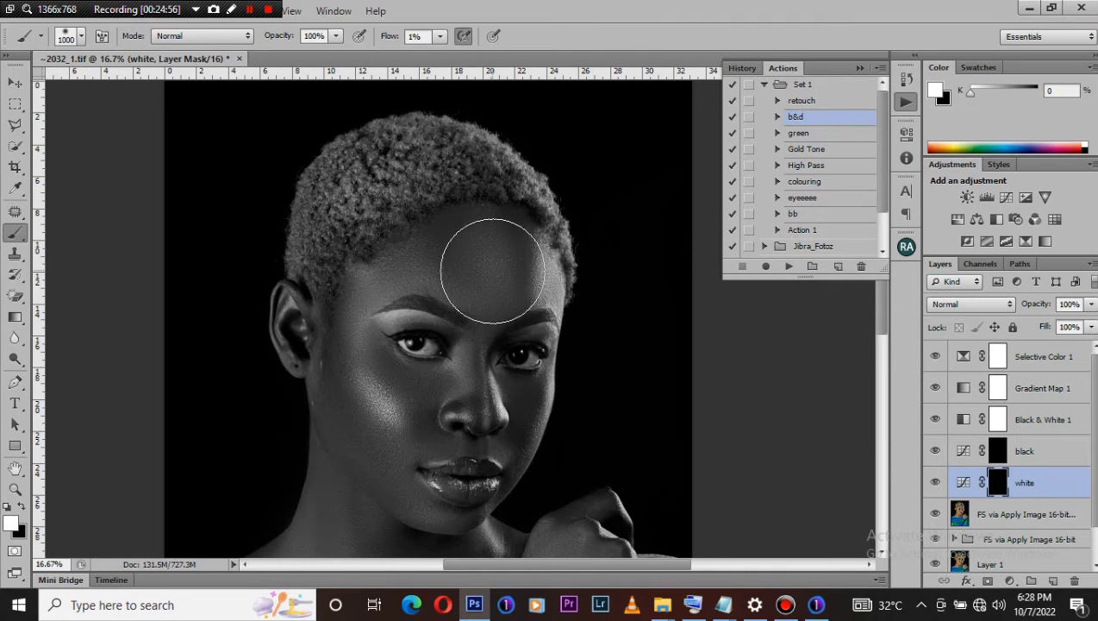
pyautogui.moveTo(490, 280)
pyautogui.mouseDown()
pyautogui.moveTo(488, 298)
pyautogui.moveTo(497, 258)
pyautogui.moveTo(496, 279)
pyautogui.mouseUp()
pyautogui.press('[')
pyautogui.press('[')
pyautogui.press('[')
pyautogui.press('[')
pyautogui.press('[')
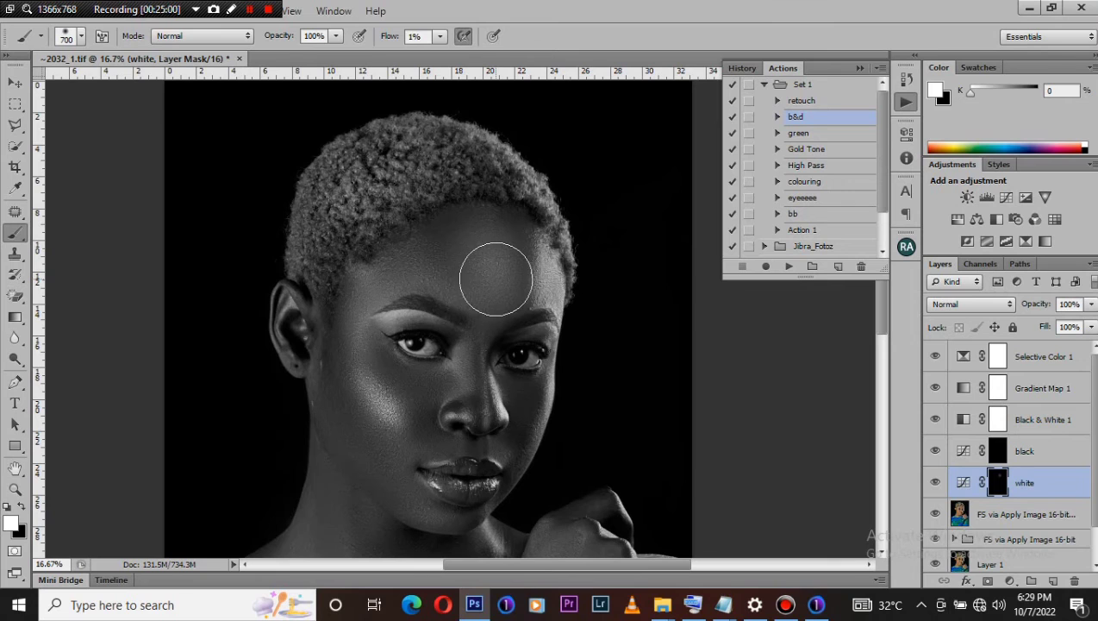
pyautogui.press('[')
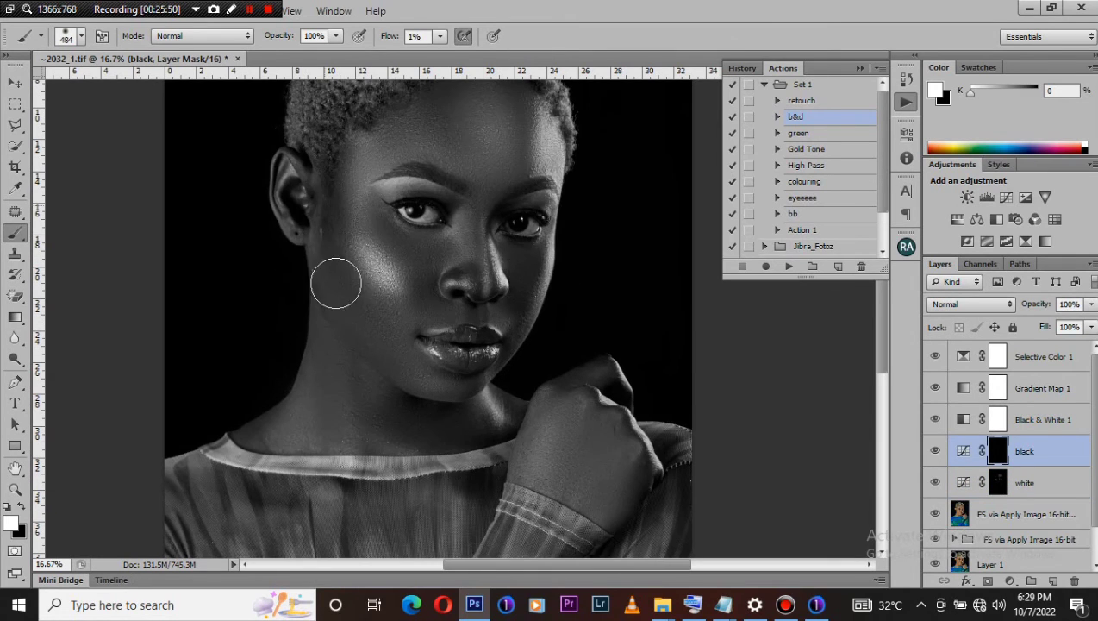
# Darken the lower cheek and jaw area through the black layer's mask with a 484 px Brush at 1% flow, and reduce the brush.
pyautogui.moveTo(369, 322)
pyautogui.mouseDown()
pyautogui.moveTo(430, 384)
pyautogui.moveTo(397, 358)
pyautogui.moveTo(405, 362)
pyautogui.mouseUp()
pyautogui.press('[')
pyautogui.press('[')
pyautogui.press('[')
pyautogui.press('[')
pyautogui.press('[')
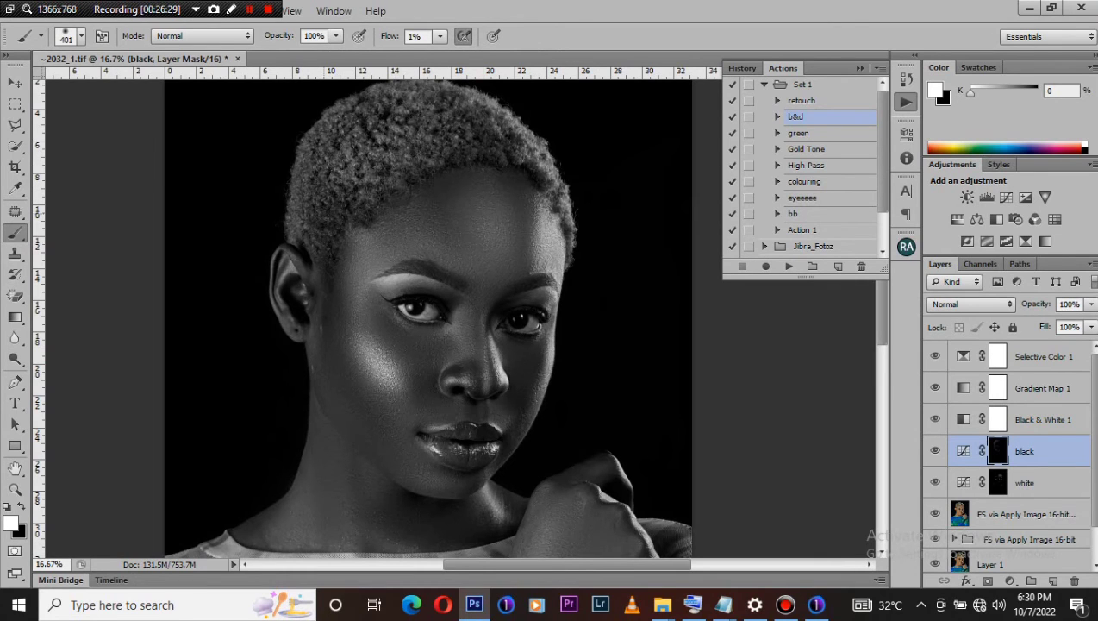
# Delete the Gradient Map 1 and Black & White 1 adjustment layers to restore the portrait's colours.
pyautogui.hotkey('ctrl', '-')
pyautogui.hotkey('ctrl', '-')
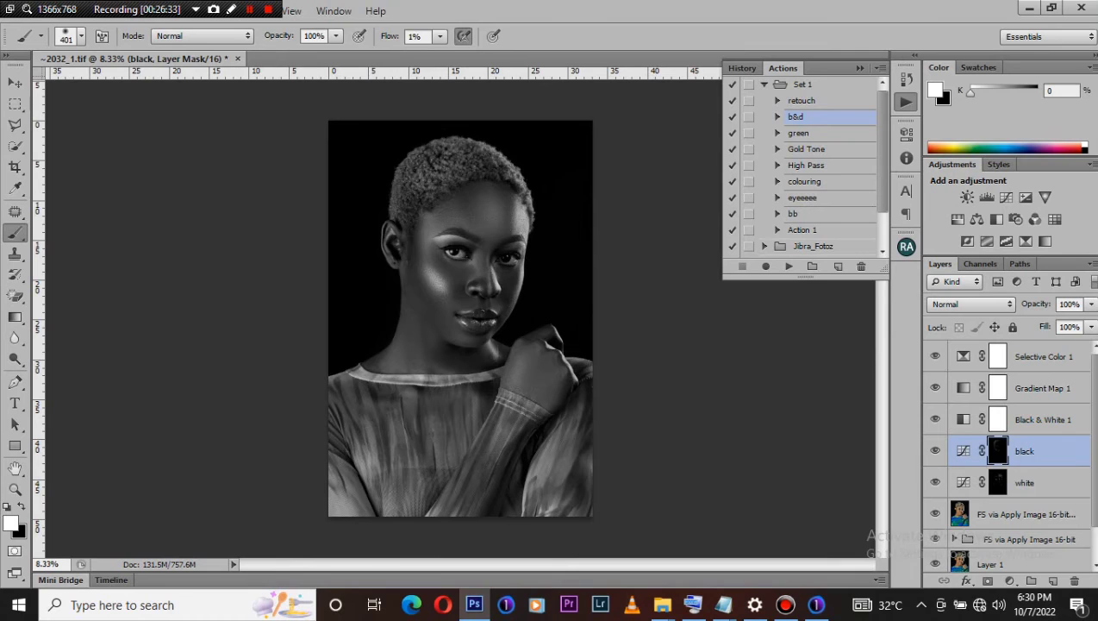
pyautogui.click(1042, 389)
pyautogui.press('Delete')
pyautogui.press('Delete')
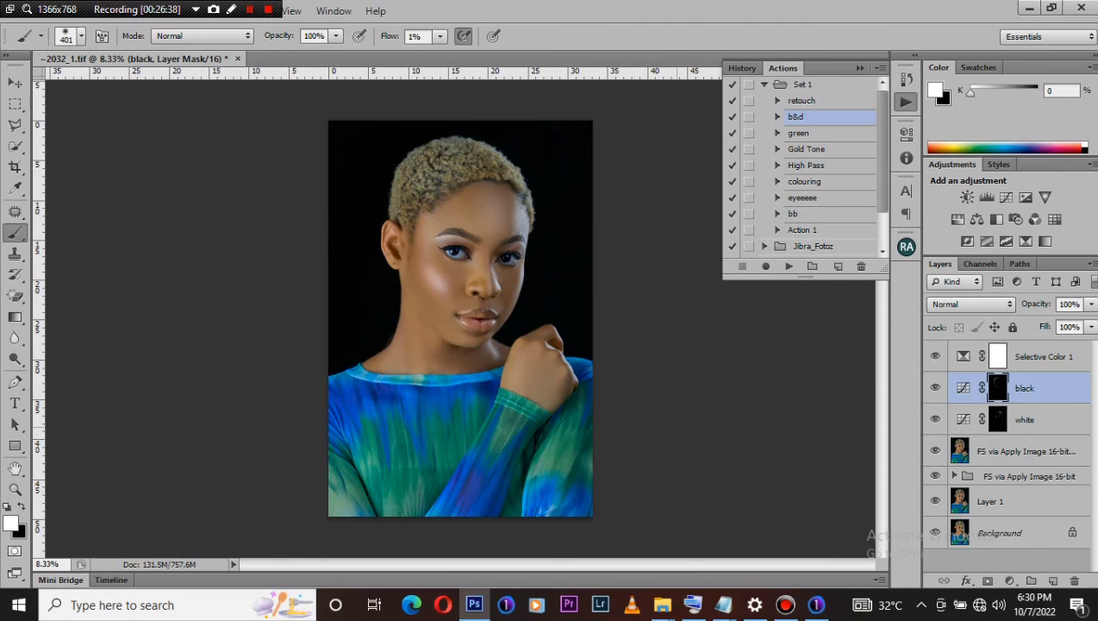
# Lower the opacity of the white dodge layer to 46%.
pyautogui.hotkey('ctrl', '+')
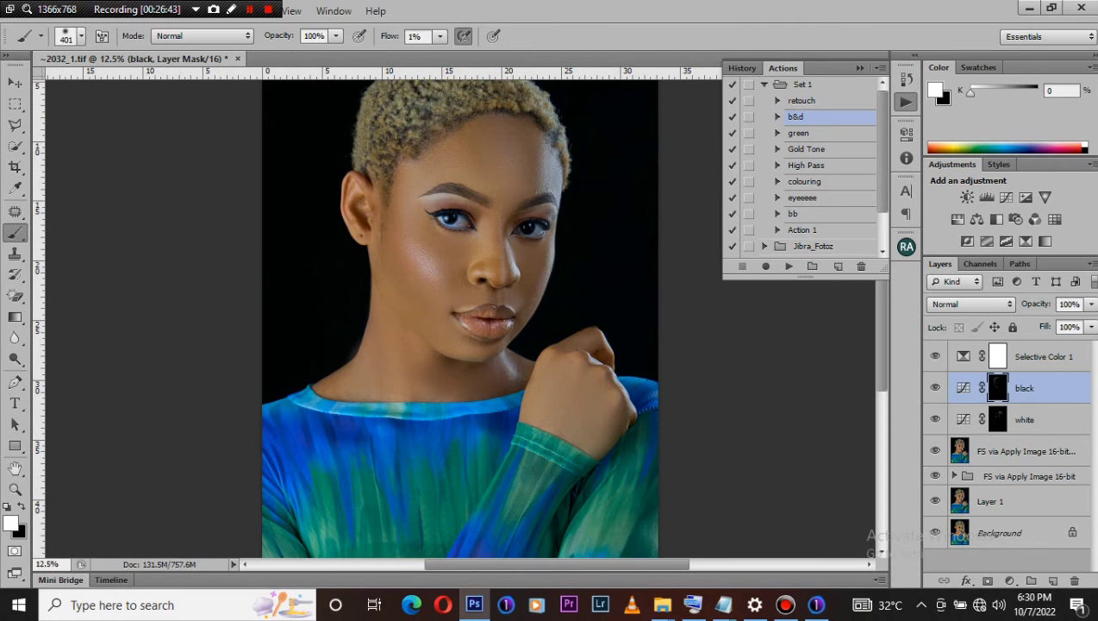
pyautogui.click(1025, 420)
pyautogui.click(1091, 304)
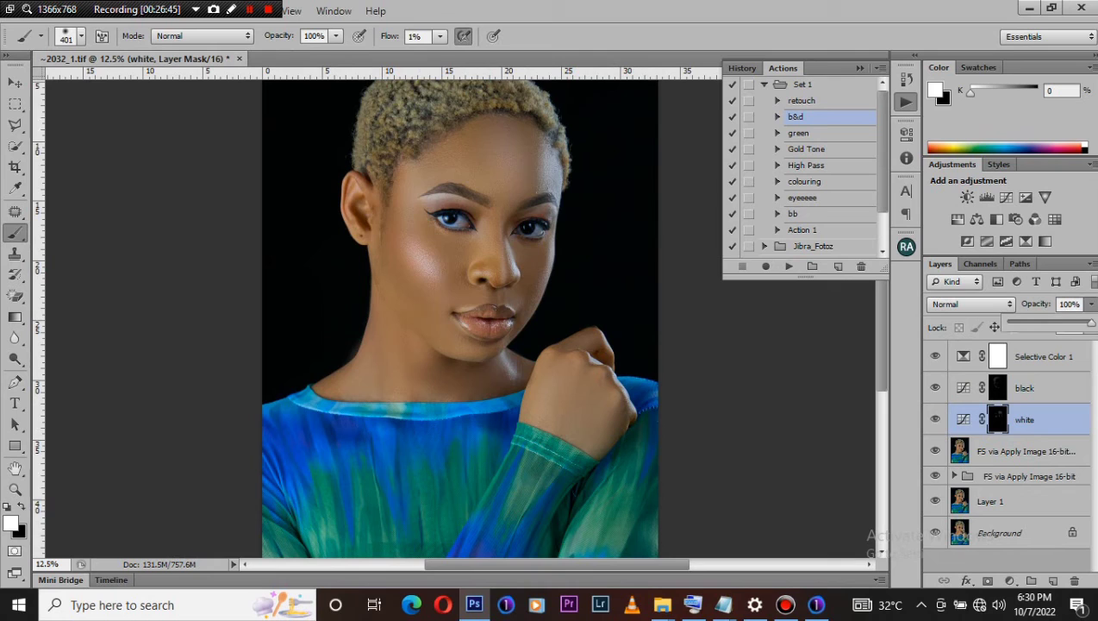
pyautogui.moveTo(1090, 322); pyautogui.dragTo(1047, 323)
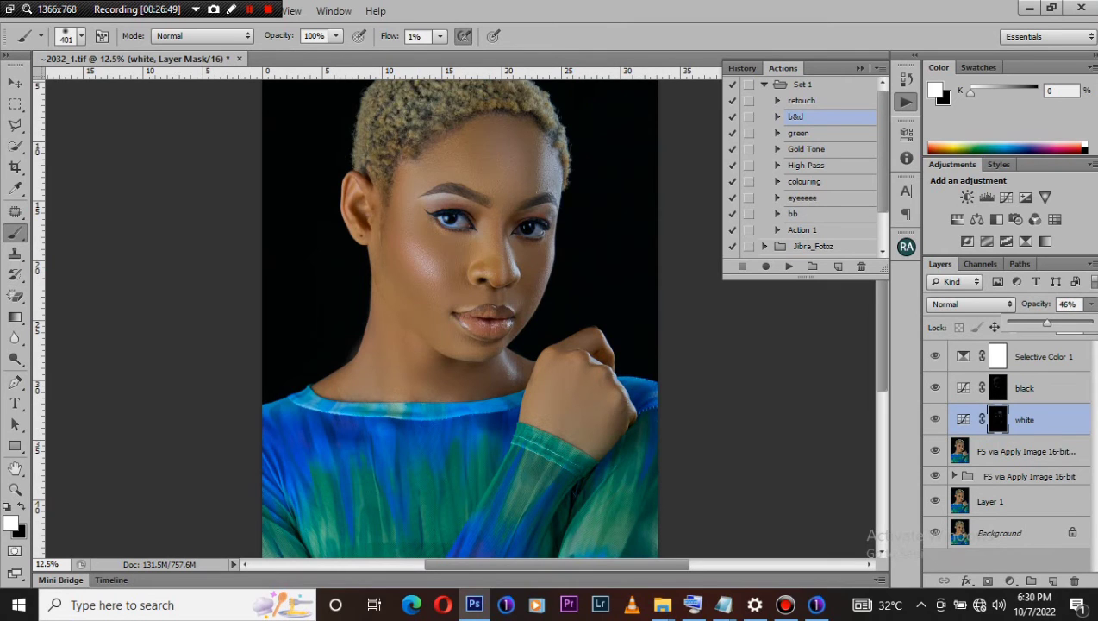
# Check the black burn layer's effect by hiding and showing it, and lower its opacity to 53%.
pyautogui.click(1025, 388)
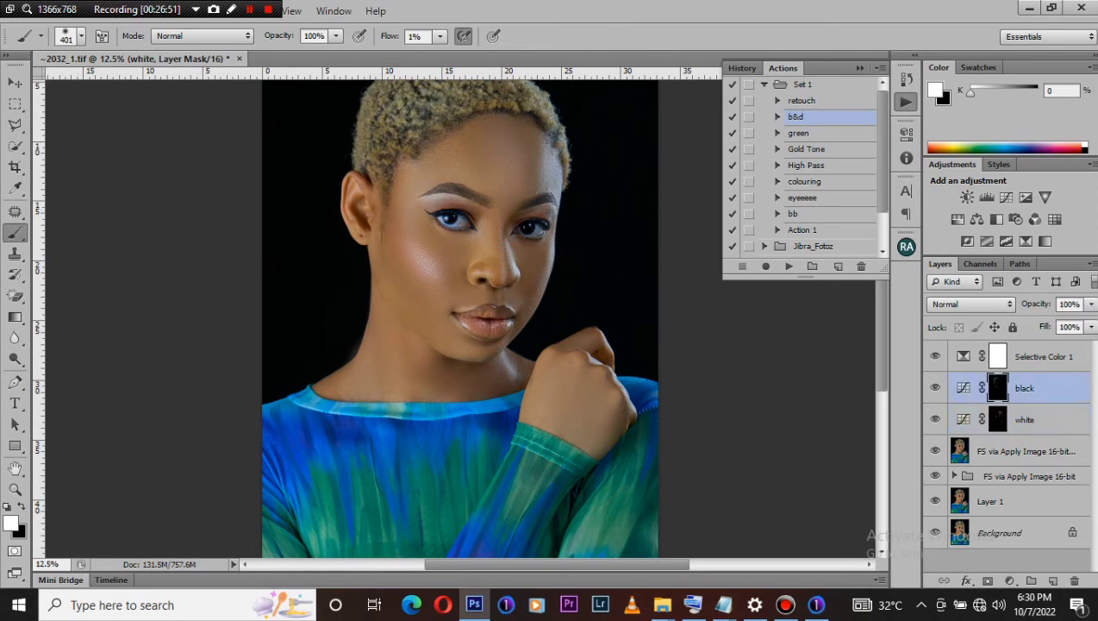
pyautogui.click(936, 388)
pyautogui.click(935, 388)
pyautogui.click(1091, 303)
pyautogui.moveTo(1090, 323); pyautogui.dragTo(1052, 322)
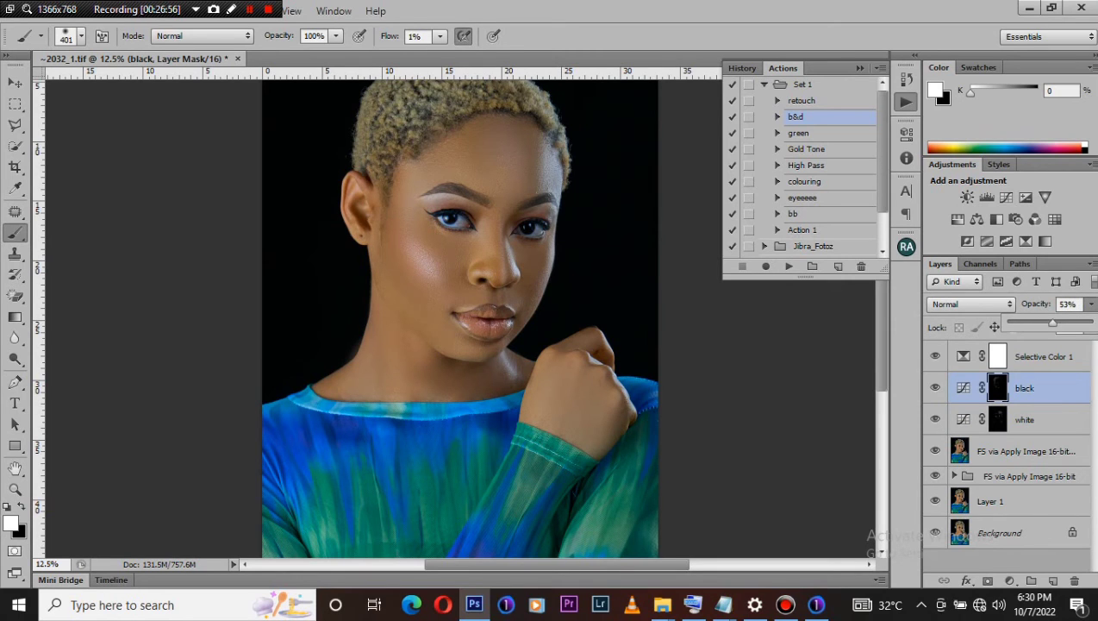
pyautogui.press('Return')
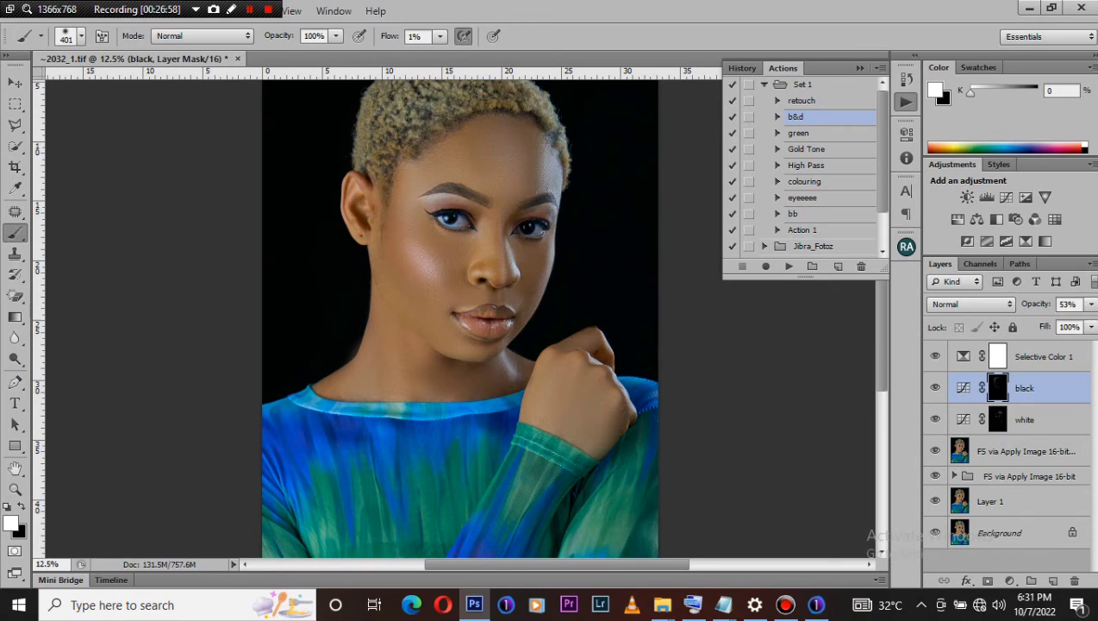
# Flatten the image into a single Background layer and open the settings for a Color Lookup adjustment.
pyautogui.hotkey('ctrl', 'shift', 'alt', 'e')
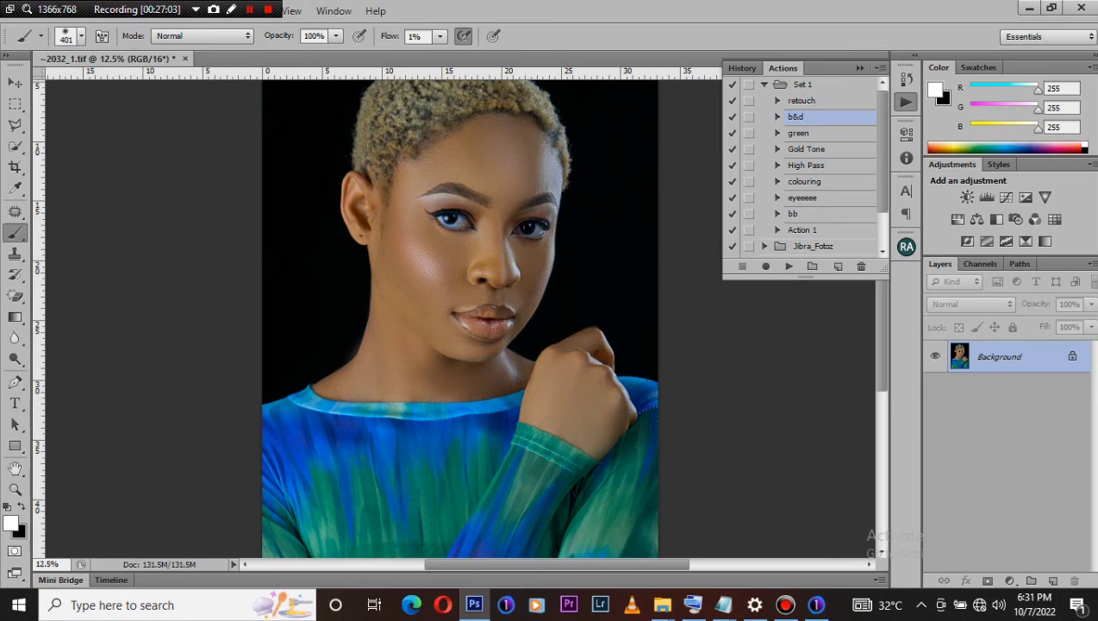
pyautogui.click(1050, 218)
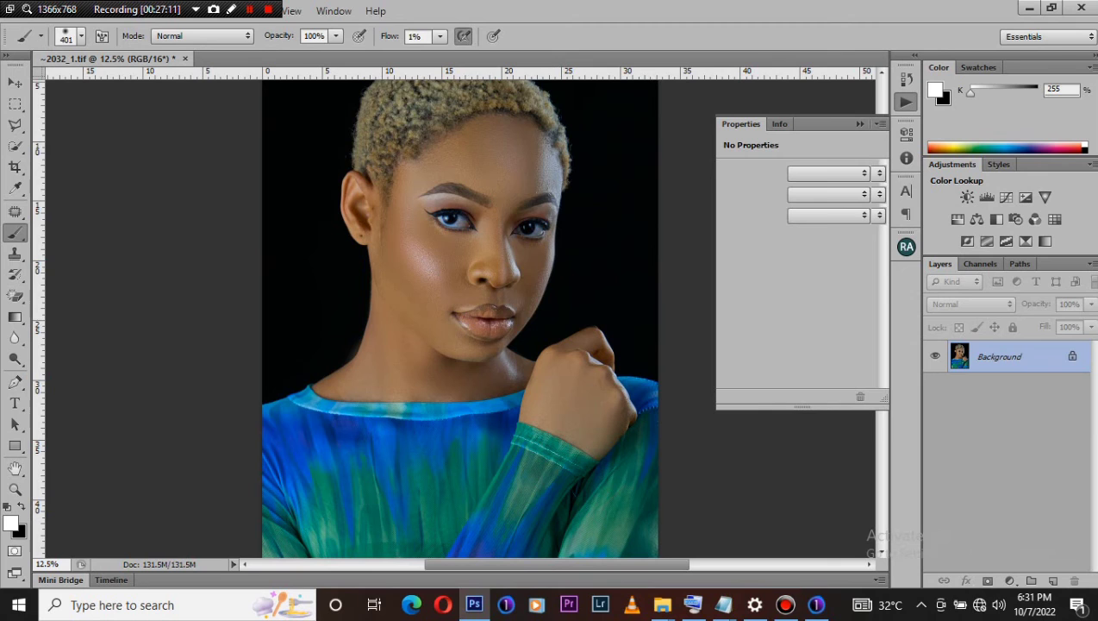
pyautogui.click(828, 173)
pyautogui.press('Escape')
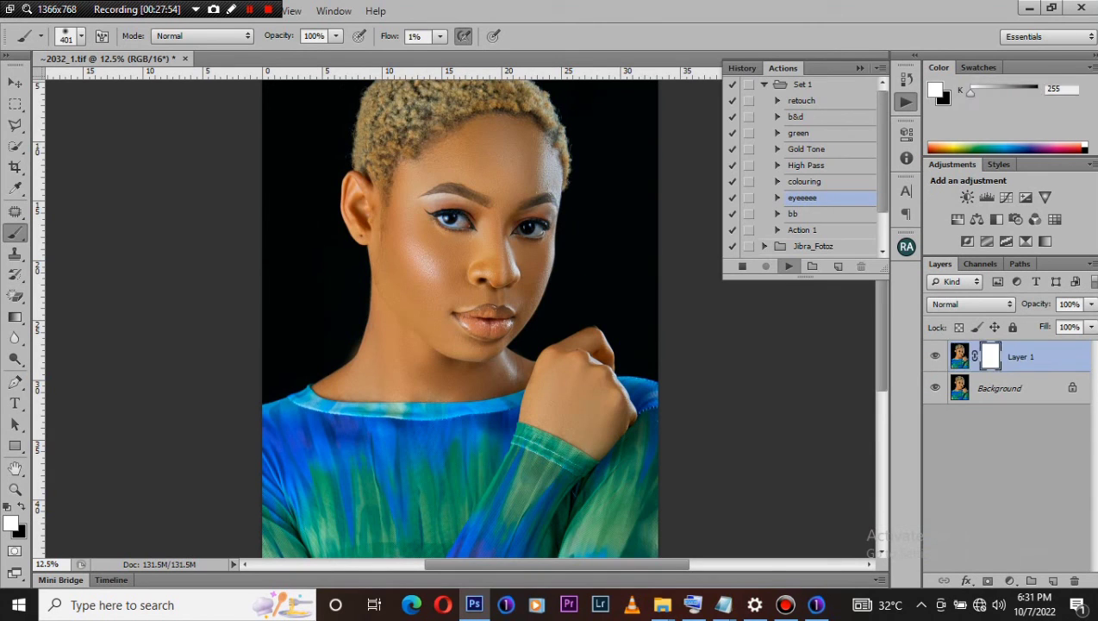
# Paint white on the Layer 1 mask over the white of the model's right eye, using a small brush at 60% flow.
pyautogui.hotkey('ctrl', '+')
pyautogui.hotkey('ctrl', '+')
pyautogui.hotkey('ctrl', '+')
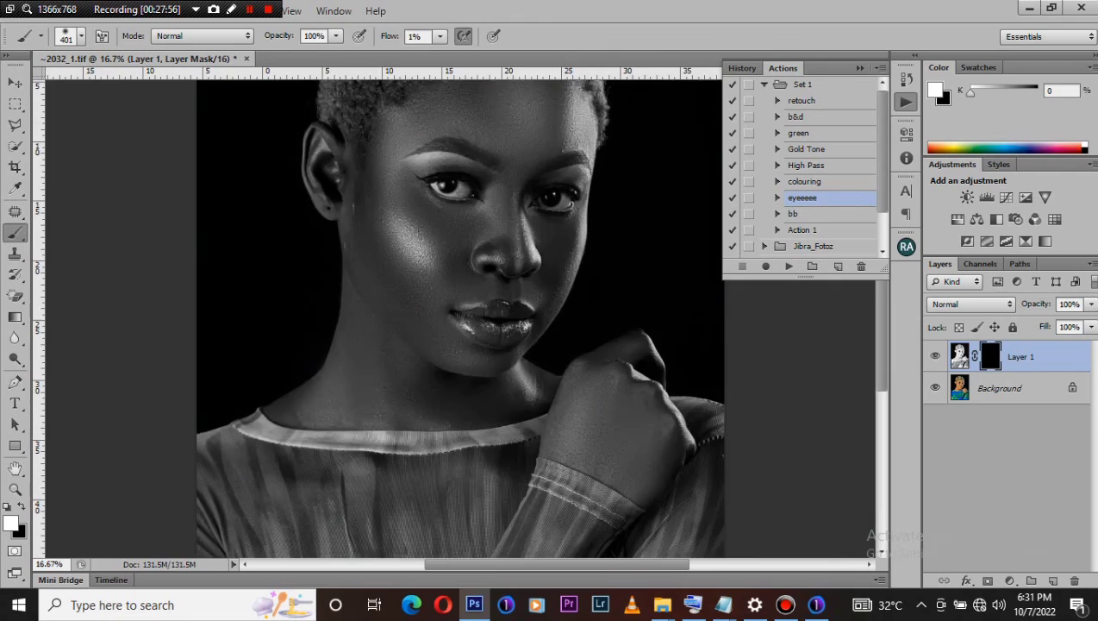
pyautogui.hotkey('ctrl', '+')
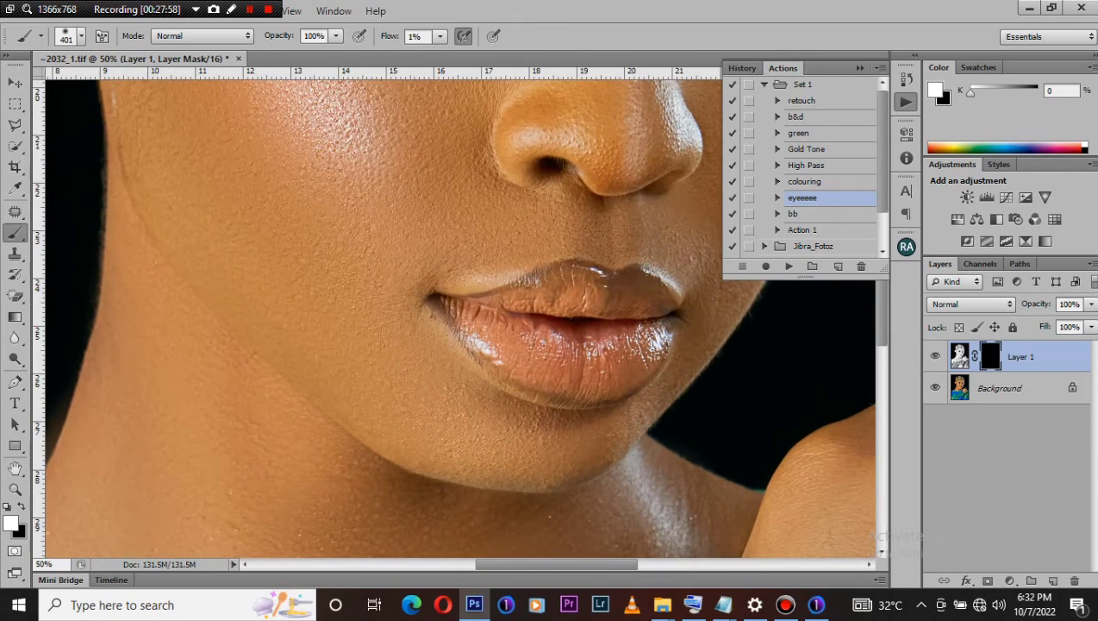
pyautogui.scroll(3, 834, 319)
pyautogui.scroll(5, 834, 319)
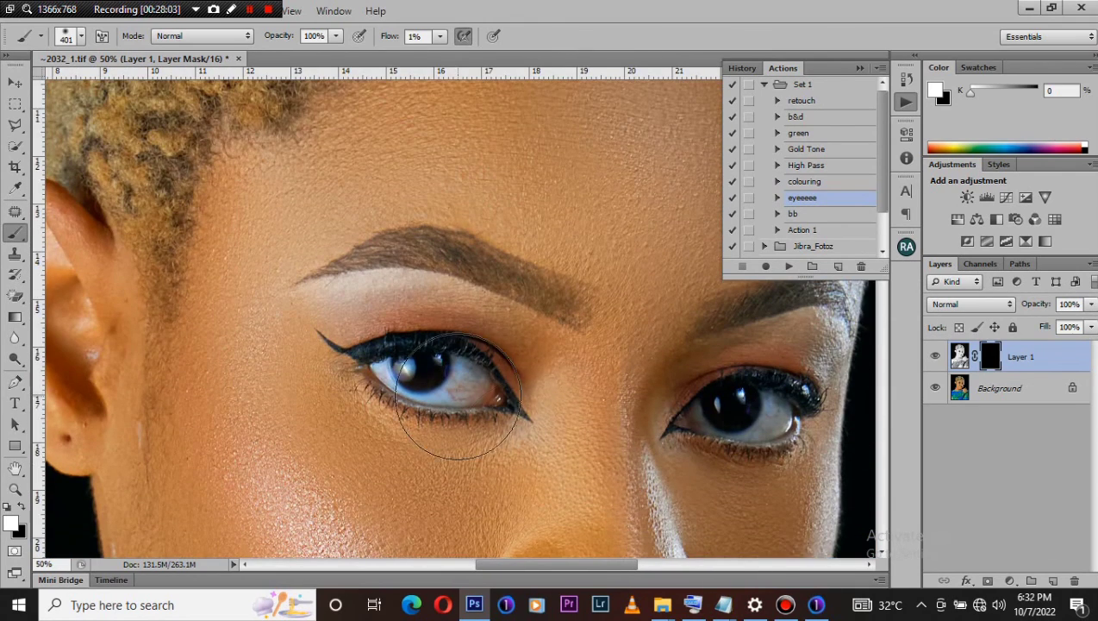
pyautogui.press('[')
pyautogui.press('[')
pyautogui.press('[')
pyautogui.press('[')
pyautogui.press('[')
pyautogui.press('[')
pyautogui.press('[')
pyautogui.press('[')
pyautogui.press('[')
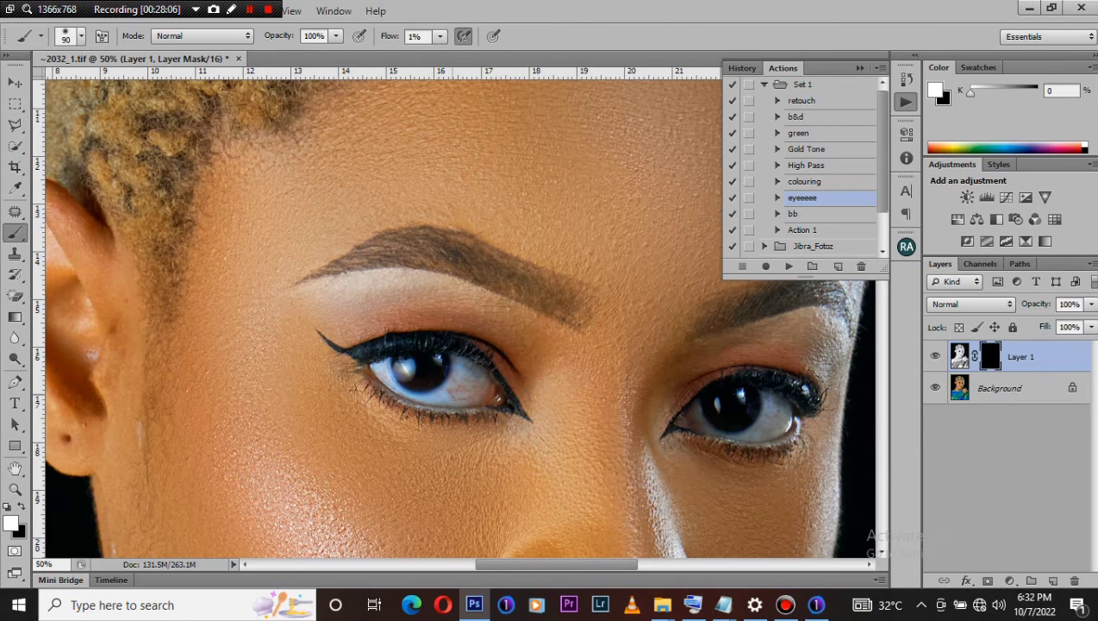
pyautogui.click(440, 37)
pyautogui.moveTo(440, 56); pyautogui.dragTo(488, 55)
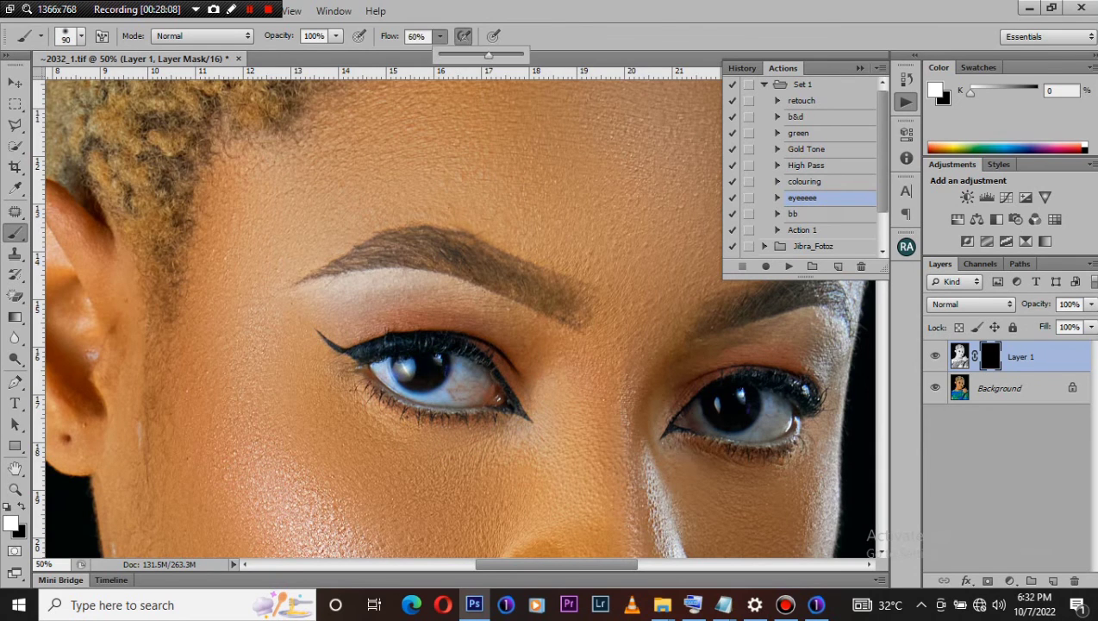
pyautogui.moveTo(447, 392)
pyautogui.mouseDown()
pyautogui.moveTo(465, 387)
pyautogui.moveTo(457, 367)
pyautogui.moveTo(482, 387)
pyautogui.moveTo(415, 397)
pyautogui.moveTo(388, 383)
pyautogui.moveTo(379, 362)
pyautogui.moveTo(384, 383)
pyautogui.mouseUp()
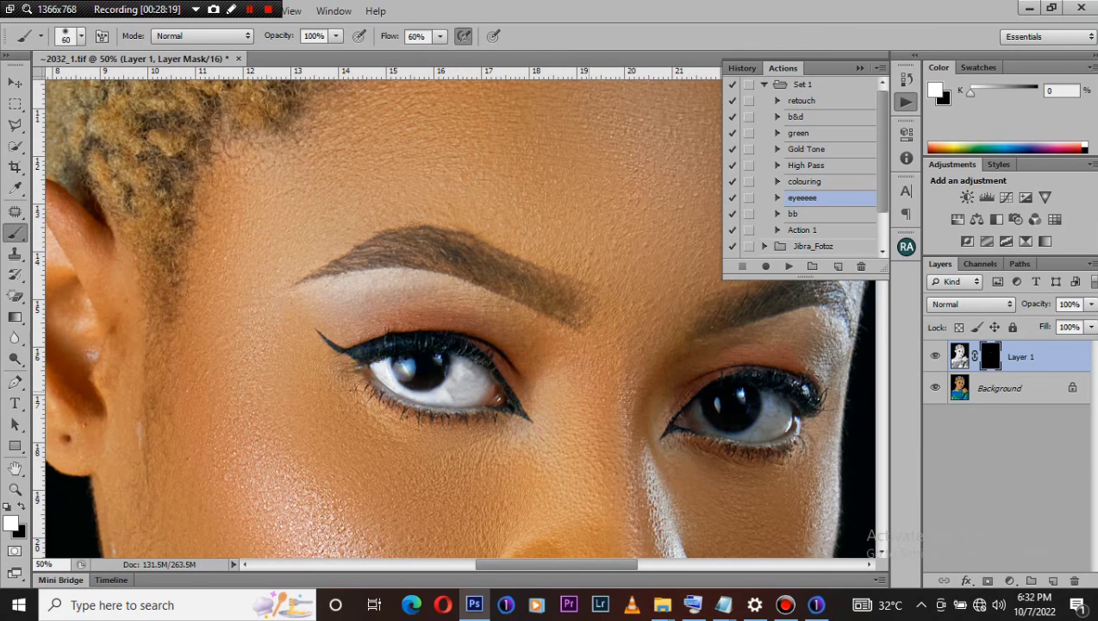
# Paint the model's left eye white and both irises on the Layer 1 mask, and lower the layer's opacity.
pyautogui.moveTo(690, 402); pyautogui.dragTo(703, 431)
pyautogui.moveTo(780, 413)
pyautogui.mouseDown()
pyautogui.moveTo(758, 420)
pyautogui.moveTo(775, 404)
pyautogui.moveTo(783, 425)
pyautogui.mouseUp()
pyautogui.click(741, 397)
pyautogui.click(716, 403)
pyautogui.click(749, 409)
pyautogui.click(445, 372)
pyautogui.click(436, 358)
pyautogui.click(402, 364)
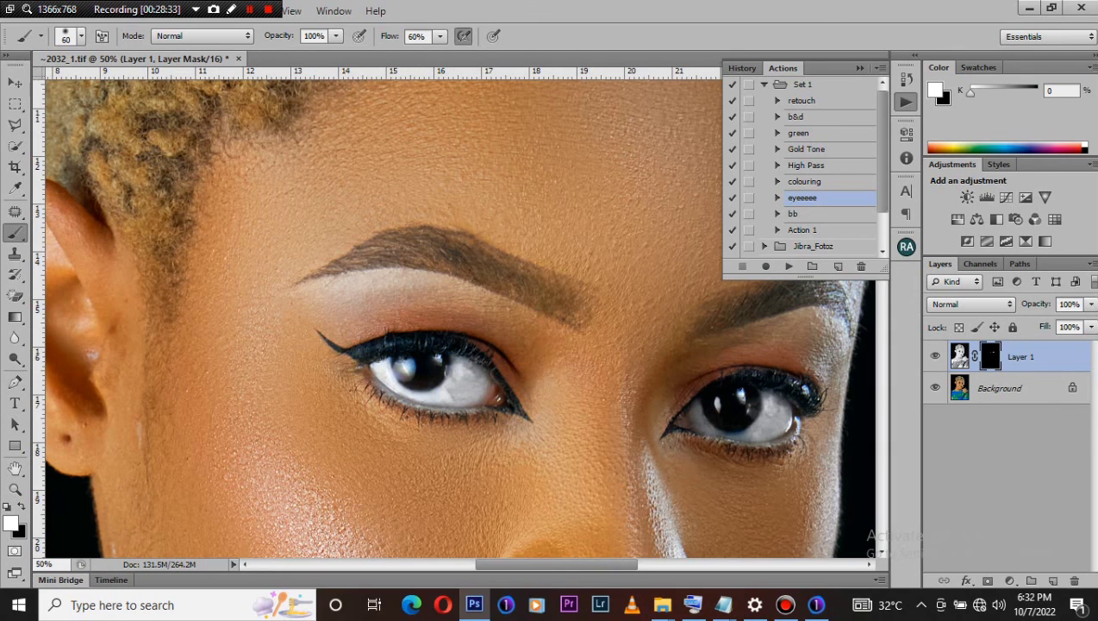
pyautogui.click(1092, 305)
pyautogui.moveTo(1090, 322); pyautogui.dragTo(1059, 323)
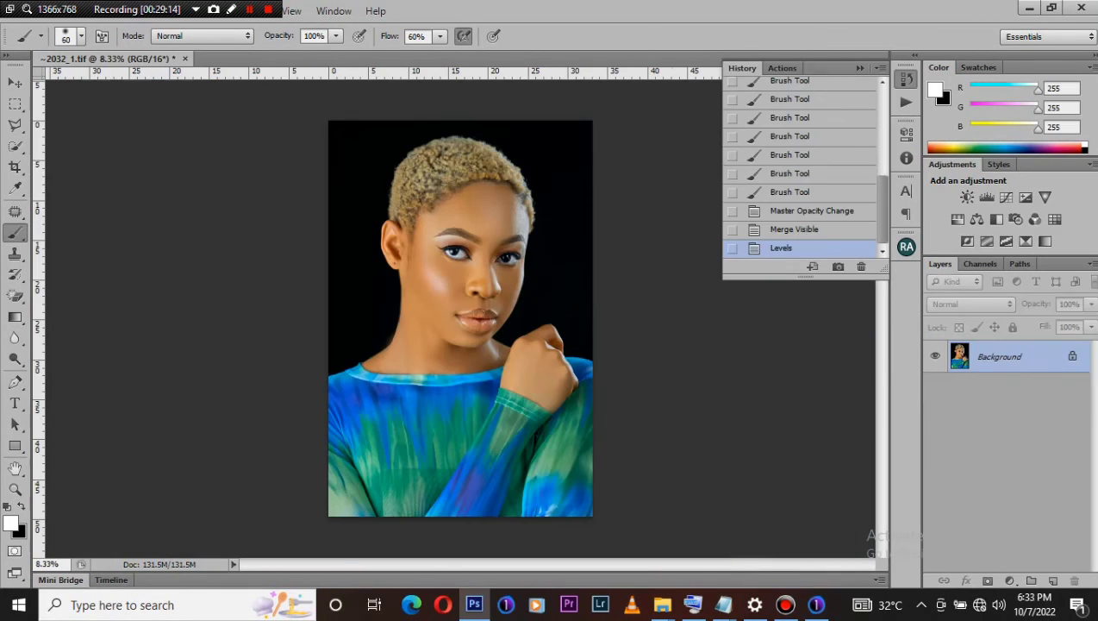
# Compare the original ~2032_1.tif snapshot with the final Levels state in the history.
pyautogui.scroll(3, 801, 164)
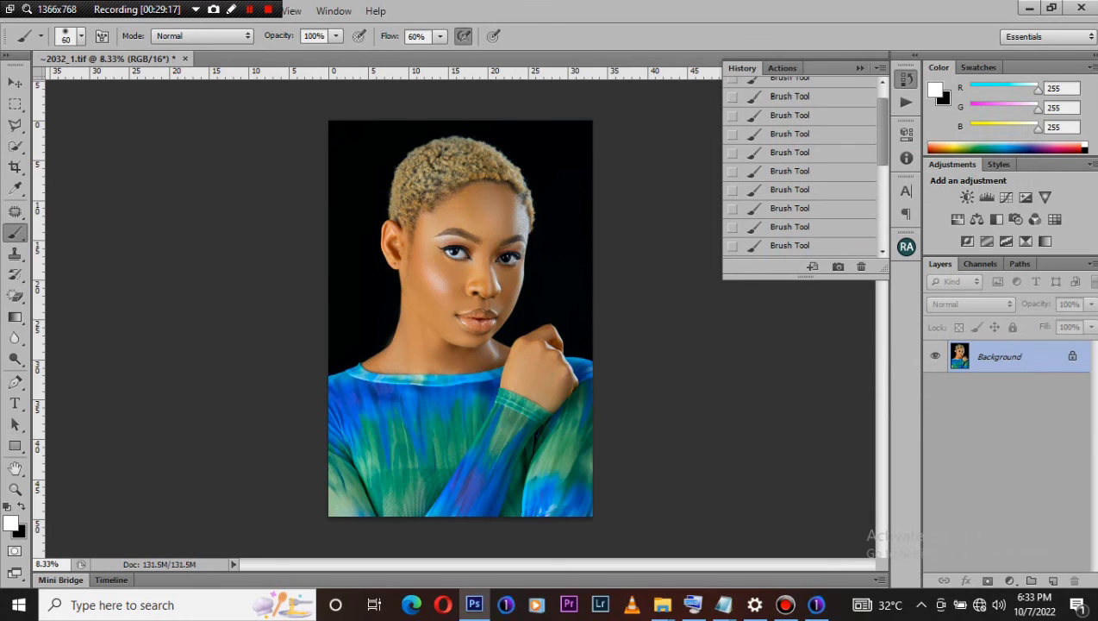
pyautogui.scroll(2, 801, 164)
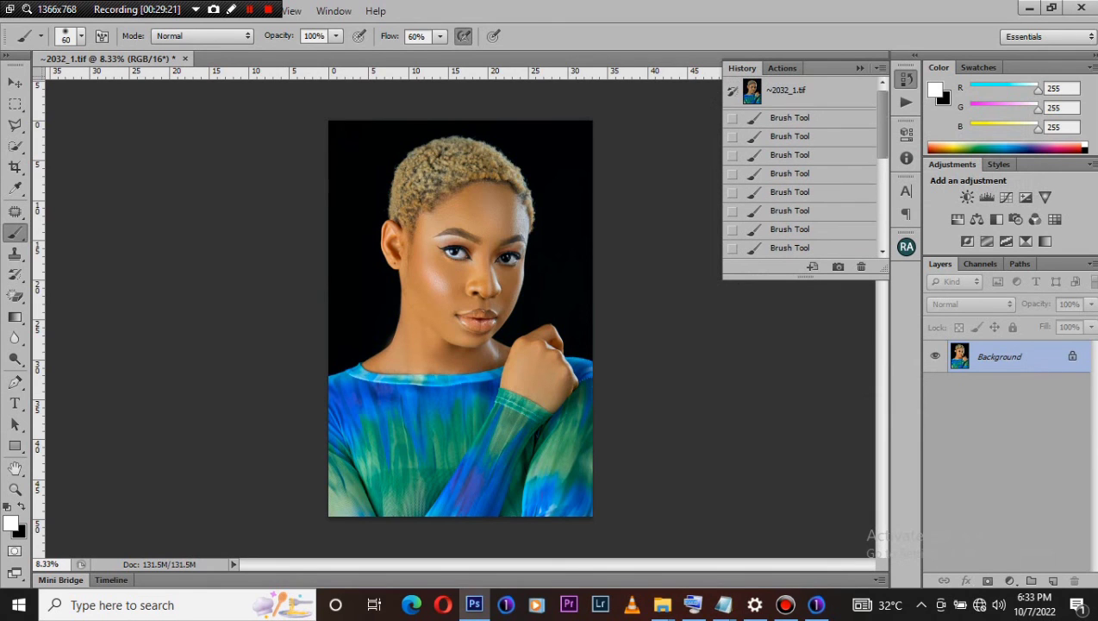
pyautogui.click(787, 91)
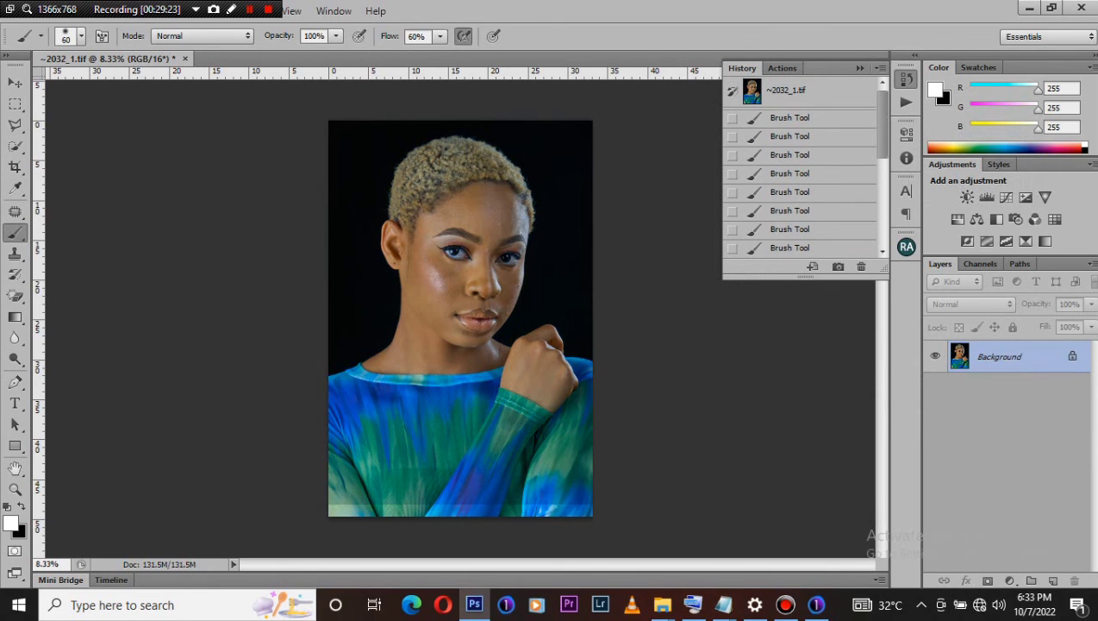
pyautogui.scroll(-3, 802, 164)
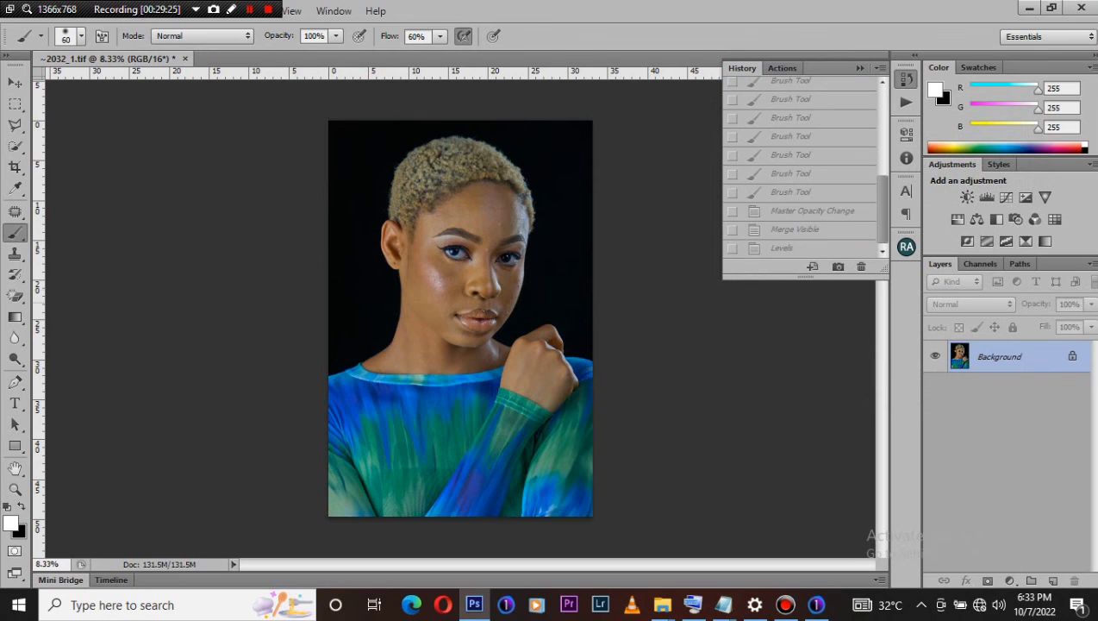
pyautogui.click(782, 249)
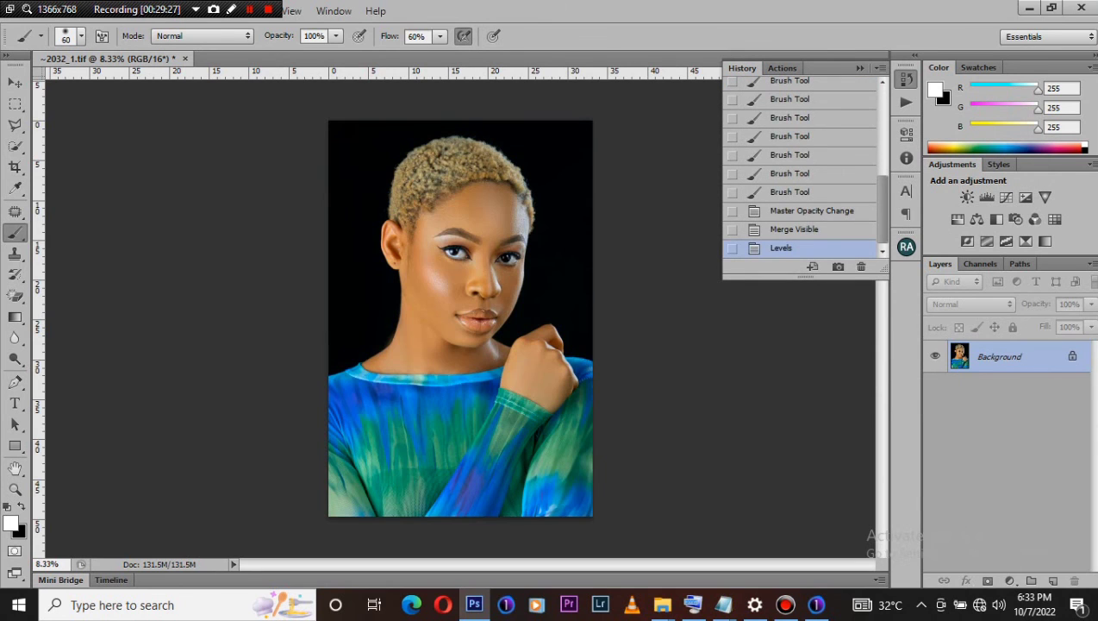
# Close the ~2032_1.tif document and save its changes.
pyautogui.hotkey('ctrl', 'w')
pyautogui.press('Return')
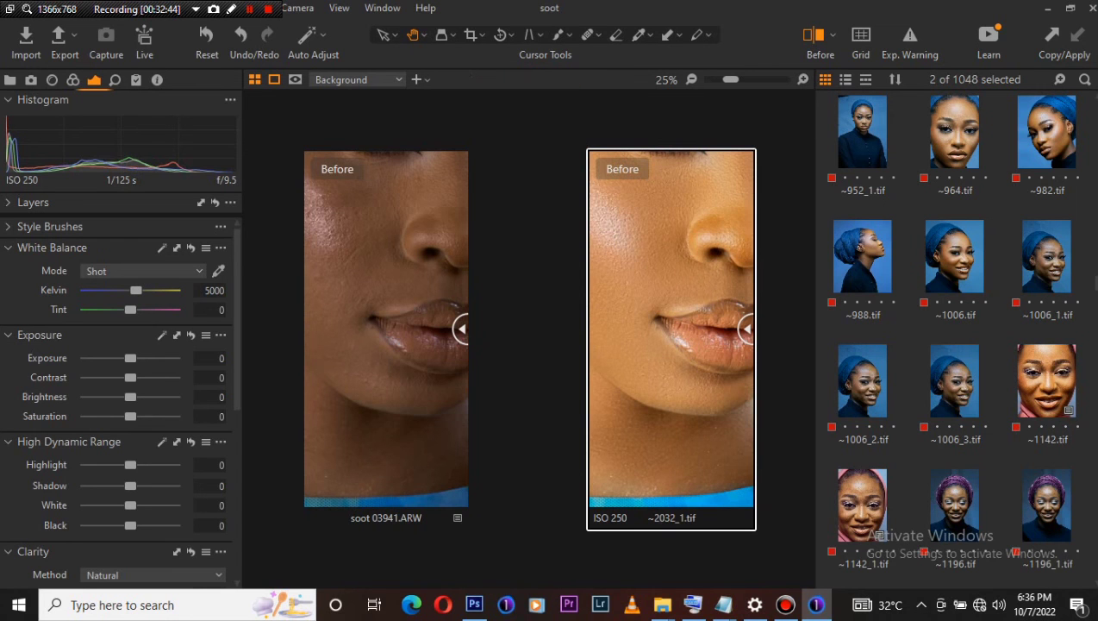
# In Capture One, compare soot 03941.ARW and the retouched ~2032_1.tif side by side at Fit zoom with the Before view off.
pyautogui.click(274, 79)
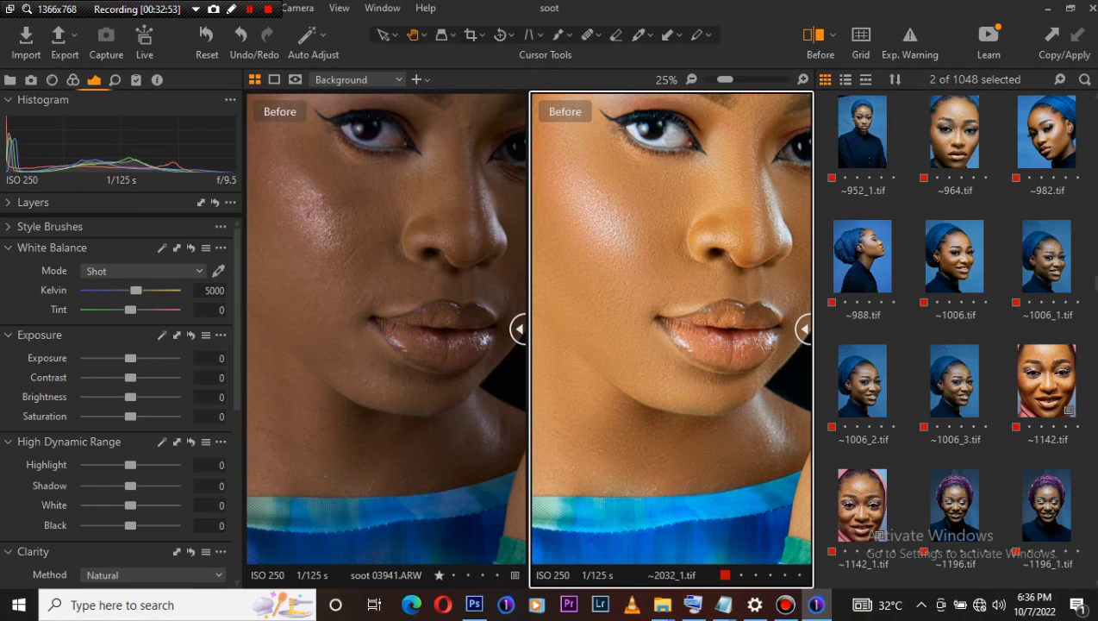
pyautogui.scroll(-1, 672, 329)
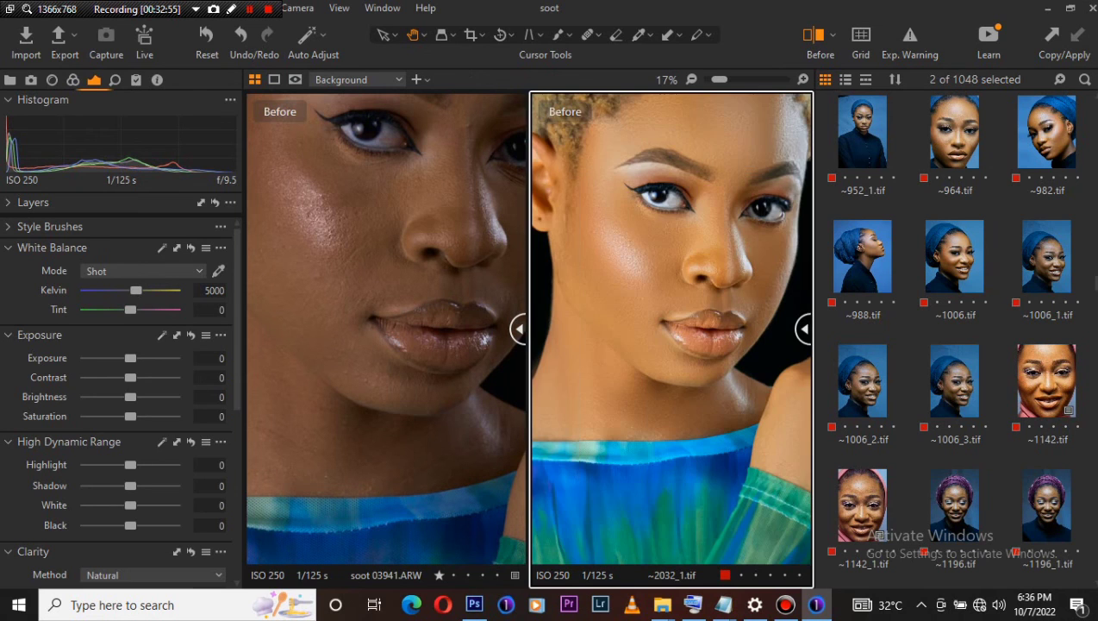
pyautogui.scroll(-1, 672, 329)
pyautogui.scroll(-1, 672, 328)
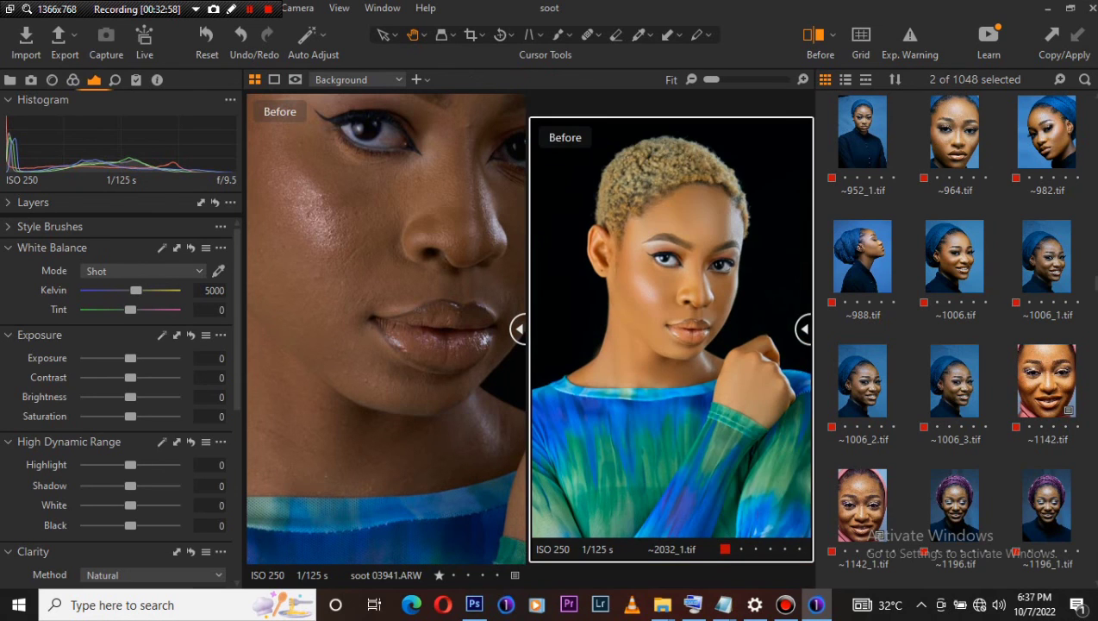
pyautogui.press('y')
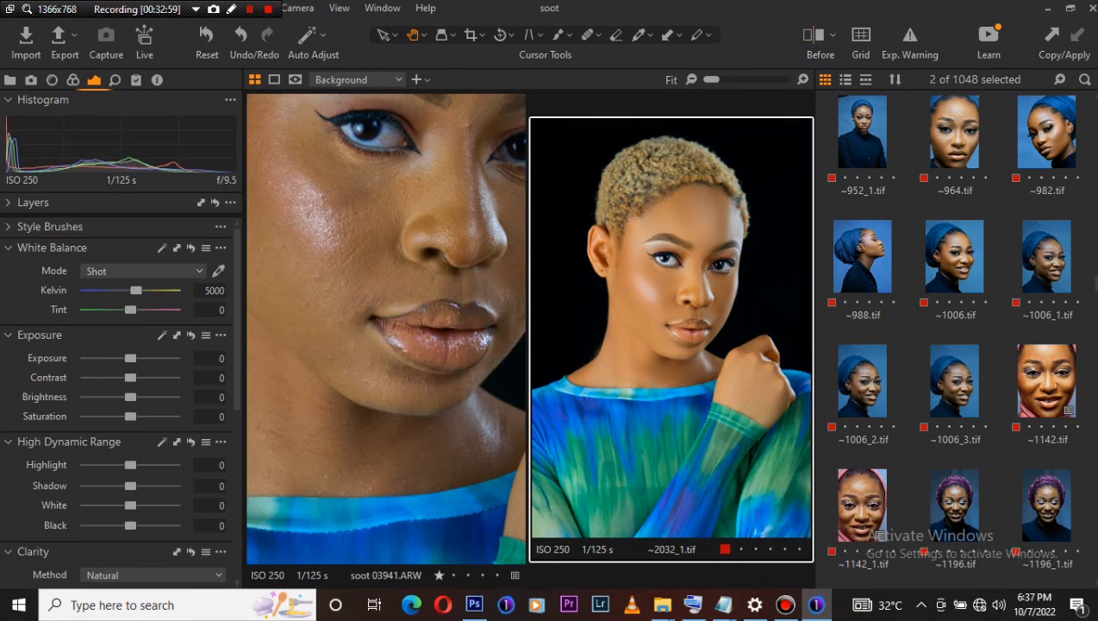
pyautogui.click(386, 293)
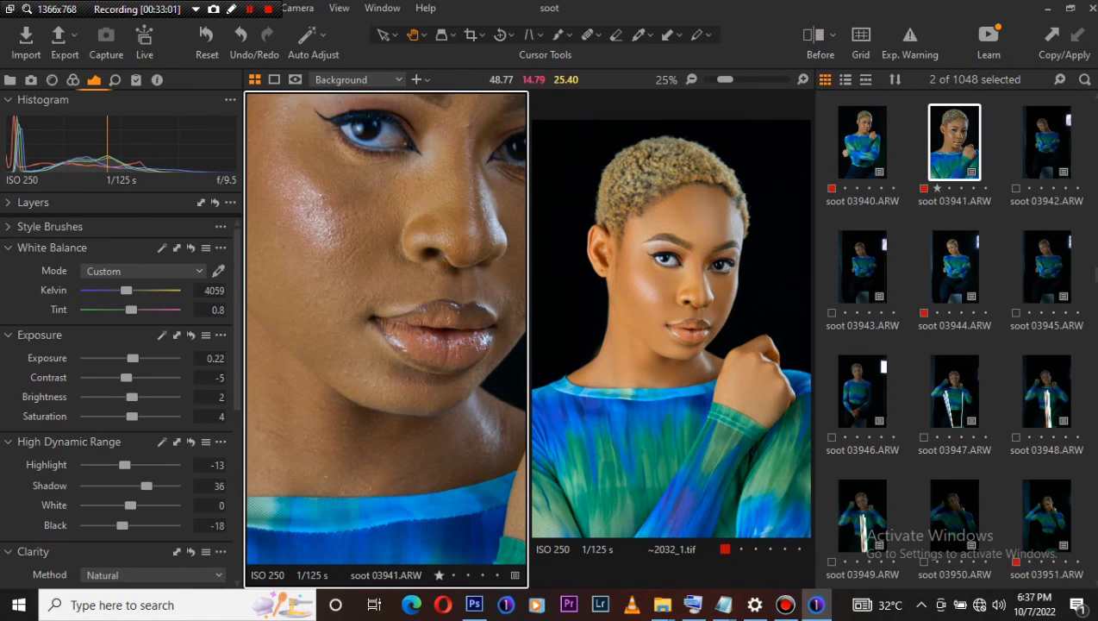
pyautogui.scroll(-3, 297, 350)
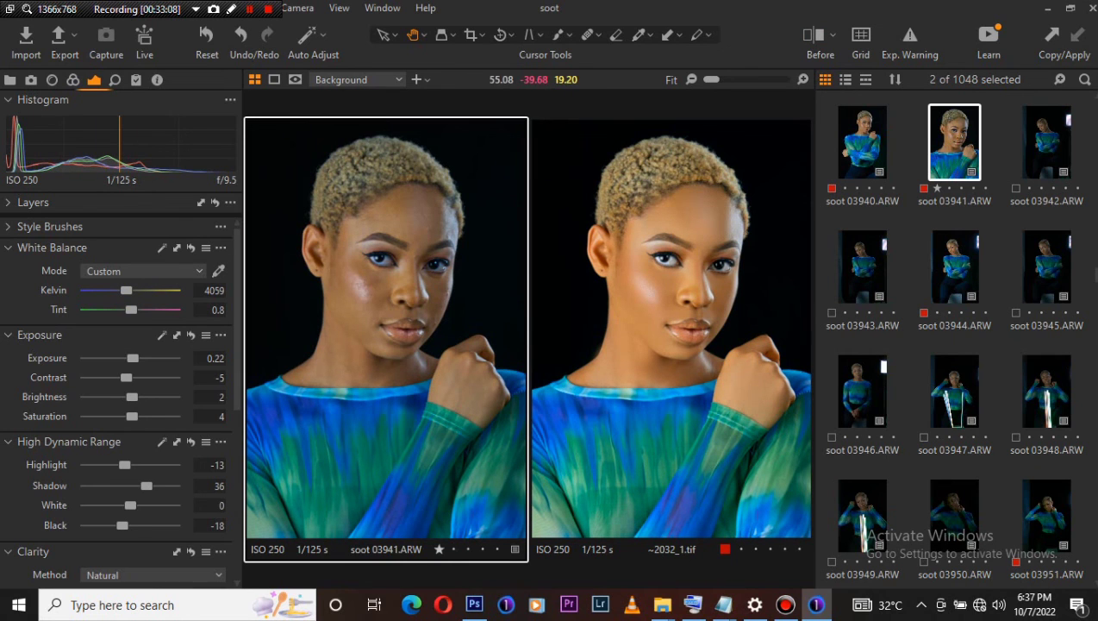
pyautogui.click(673, 345)
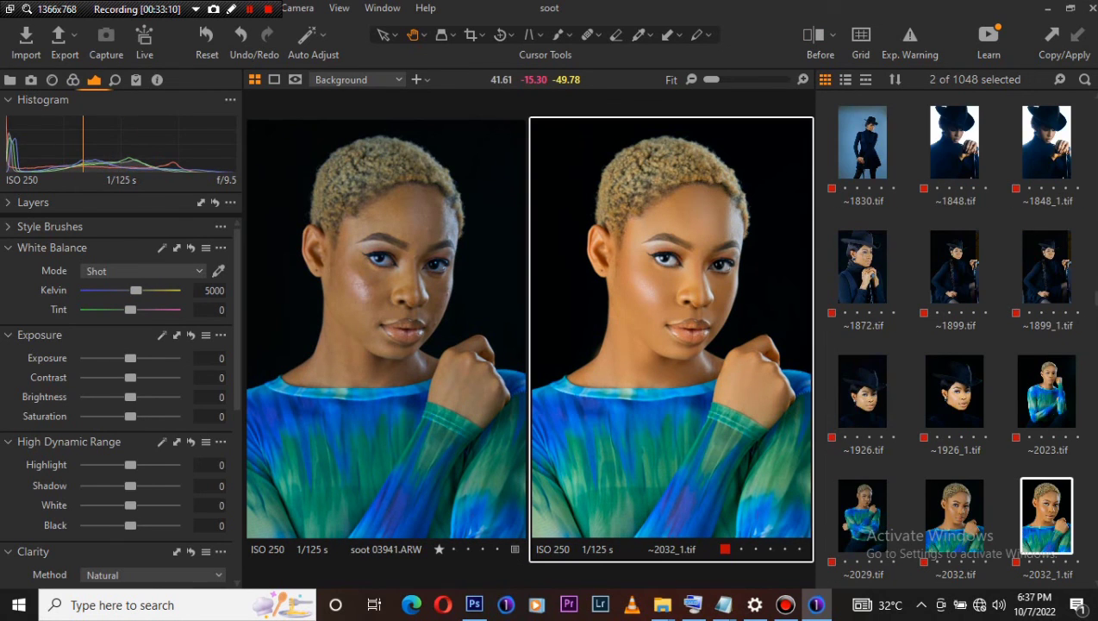
pyautogui.click(388, 345)
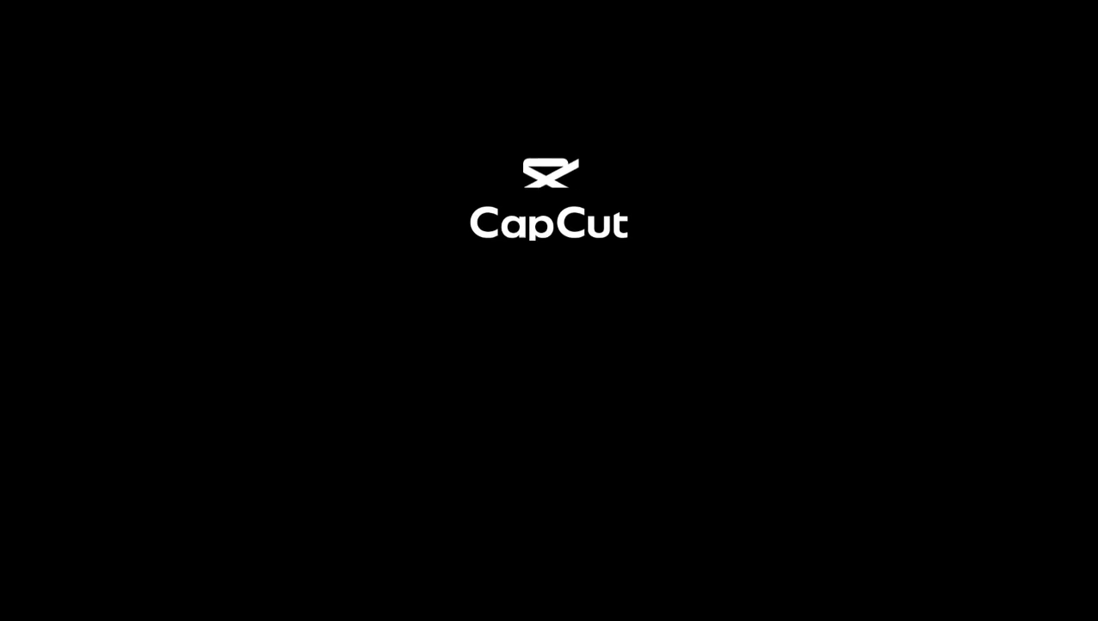